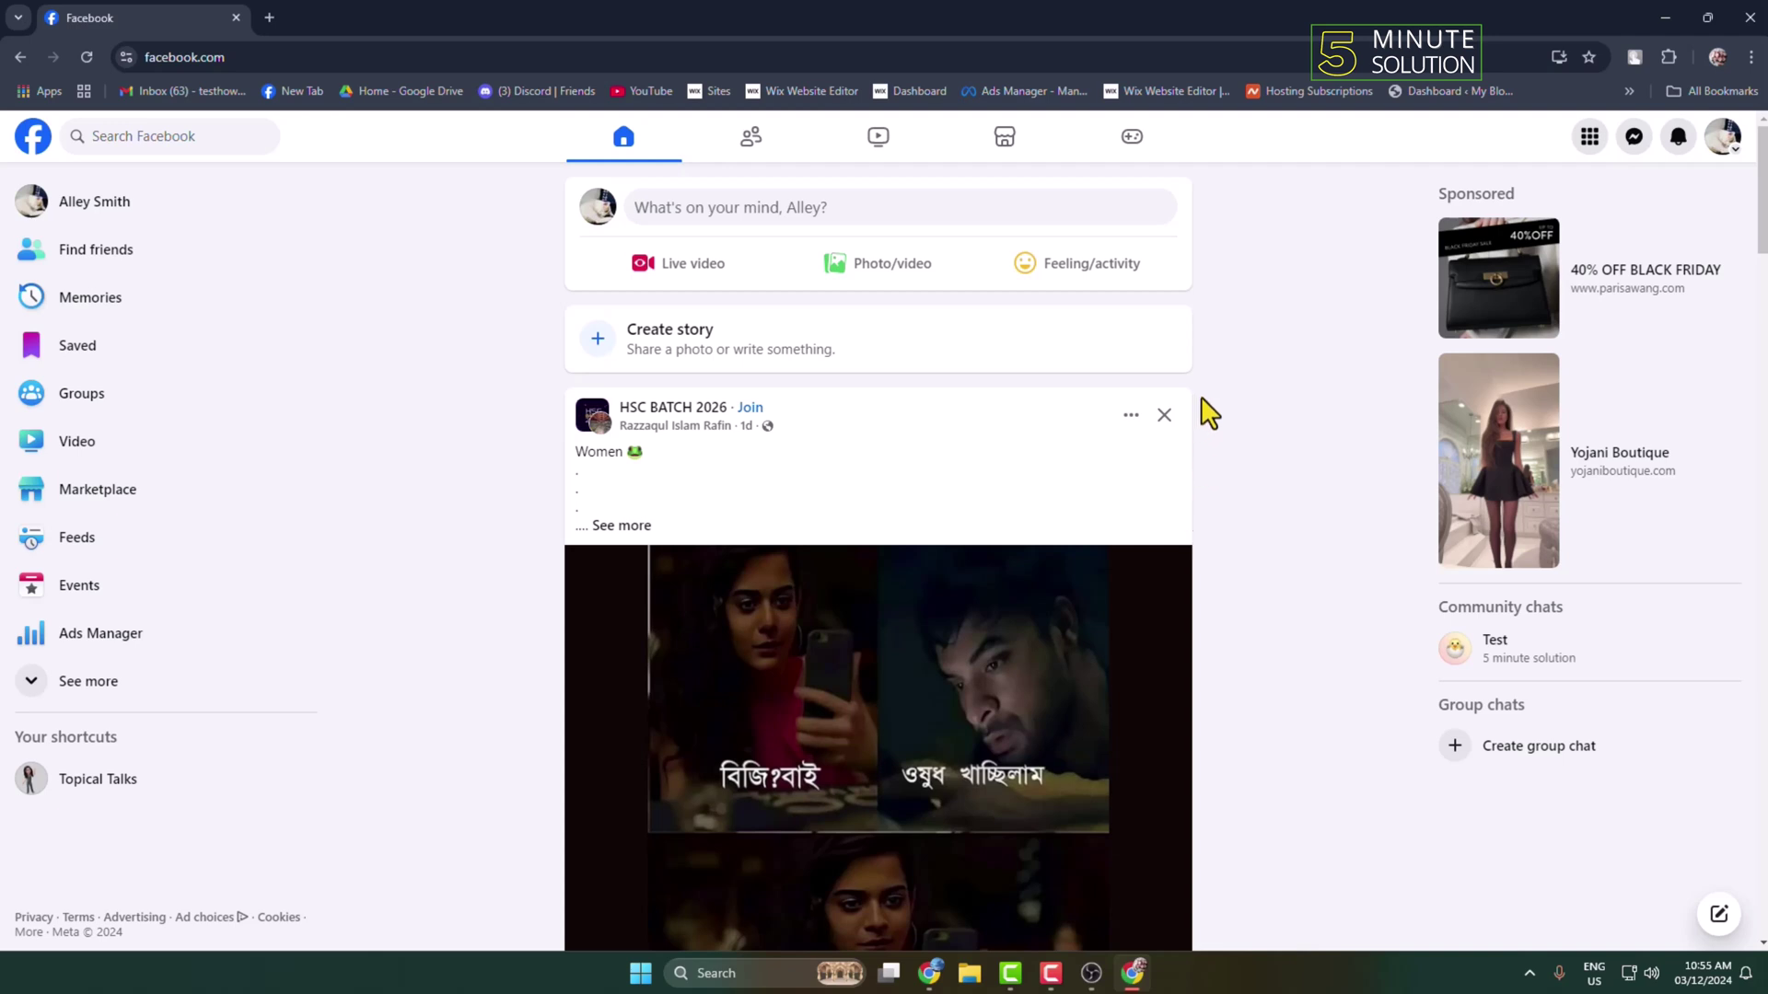
# Switch from the Facebook browser to the OBS Studio window
pyautogui.click(1096, 976)
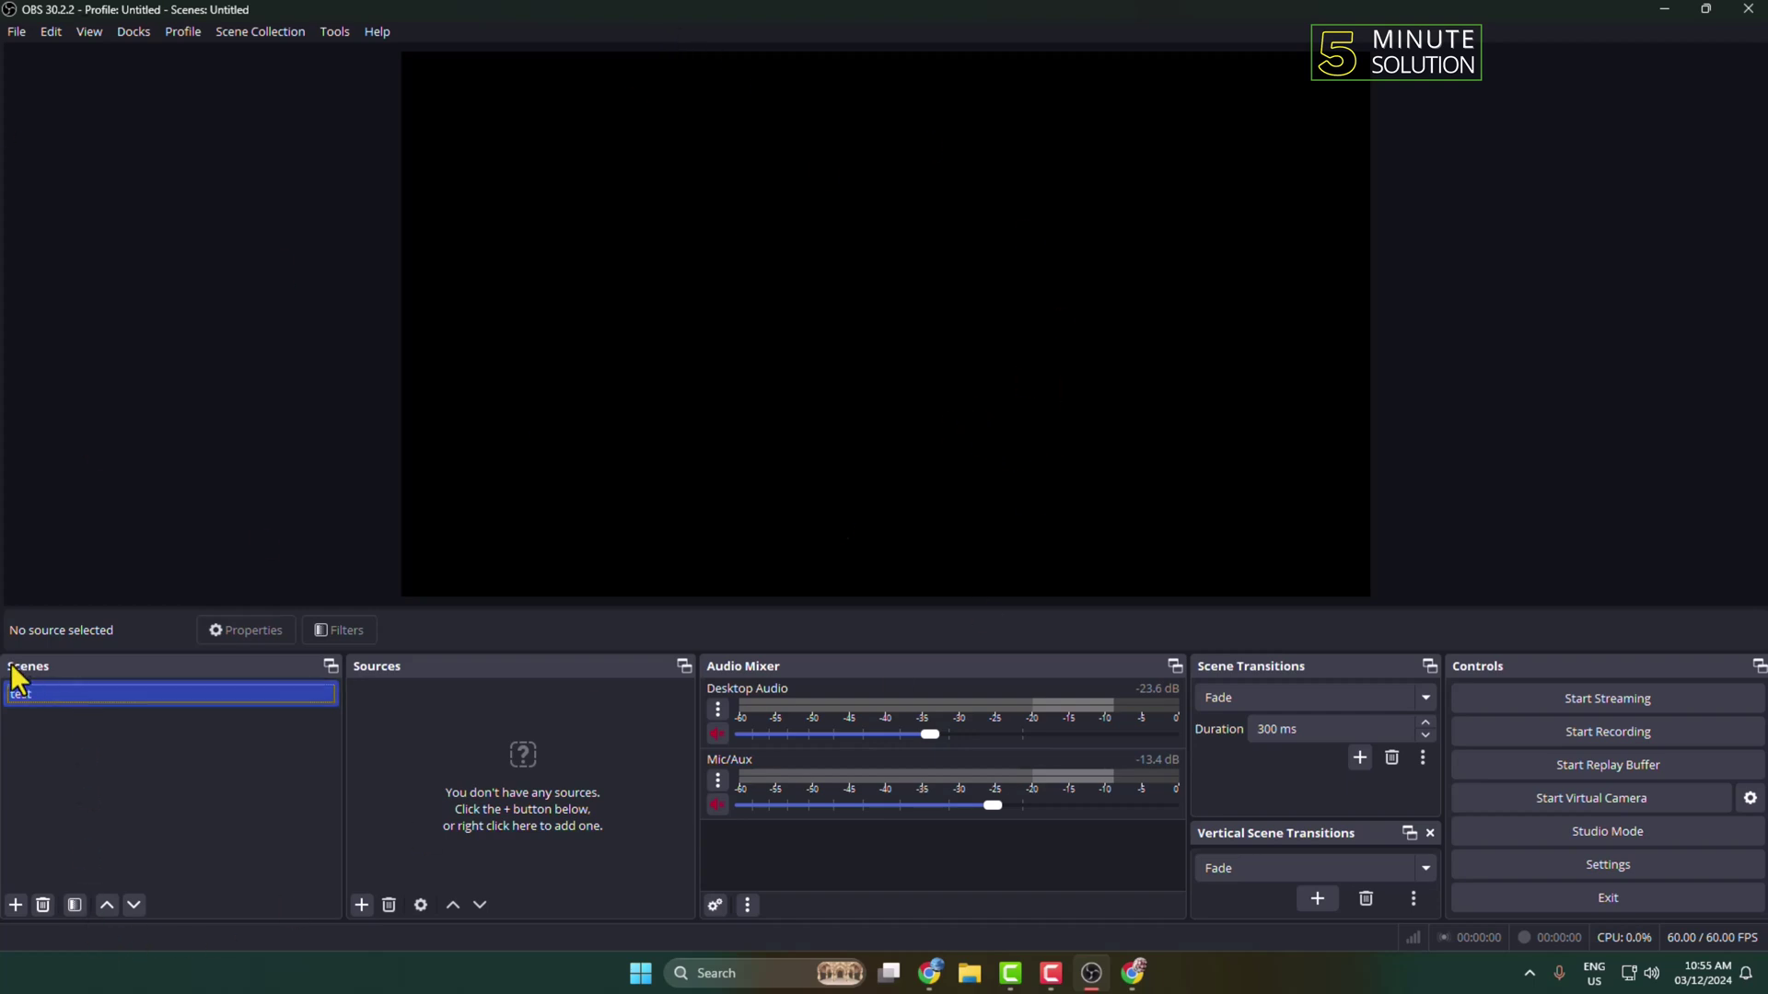
# Add a new scene, keeping its default name 'Scene 2'
pyautogui.click(15, 906)
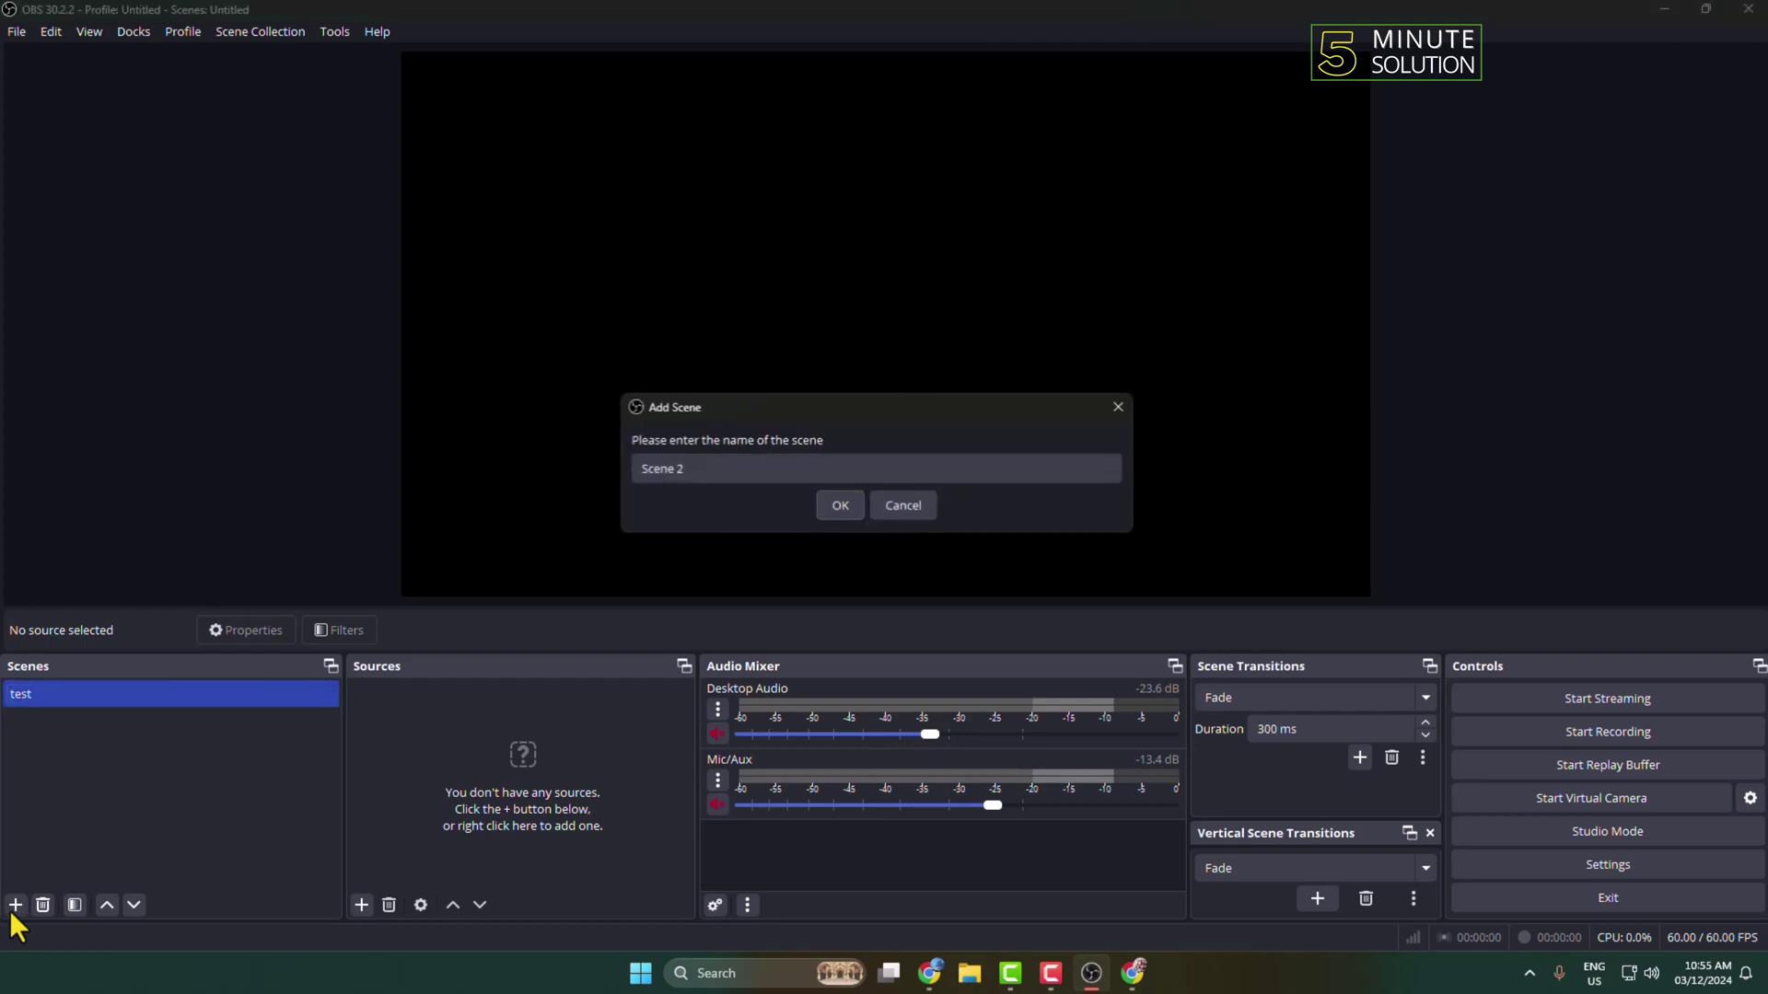
pyautogui.click(836, 507)
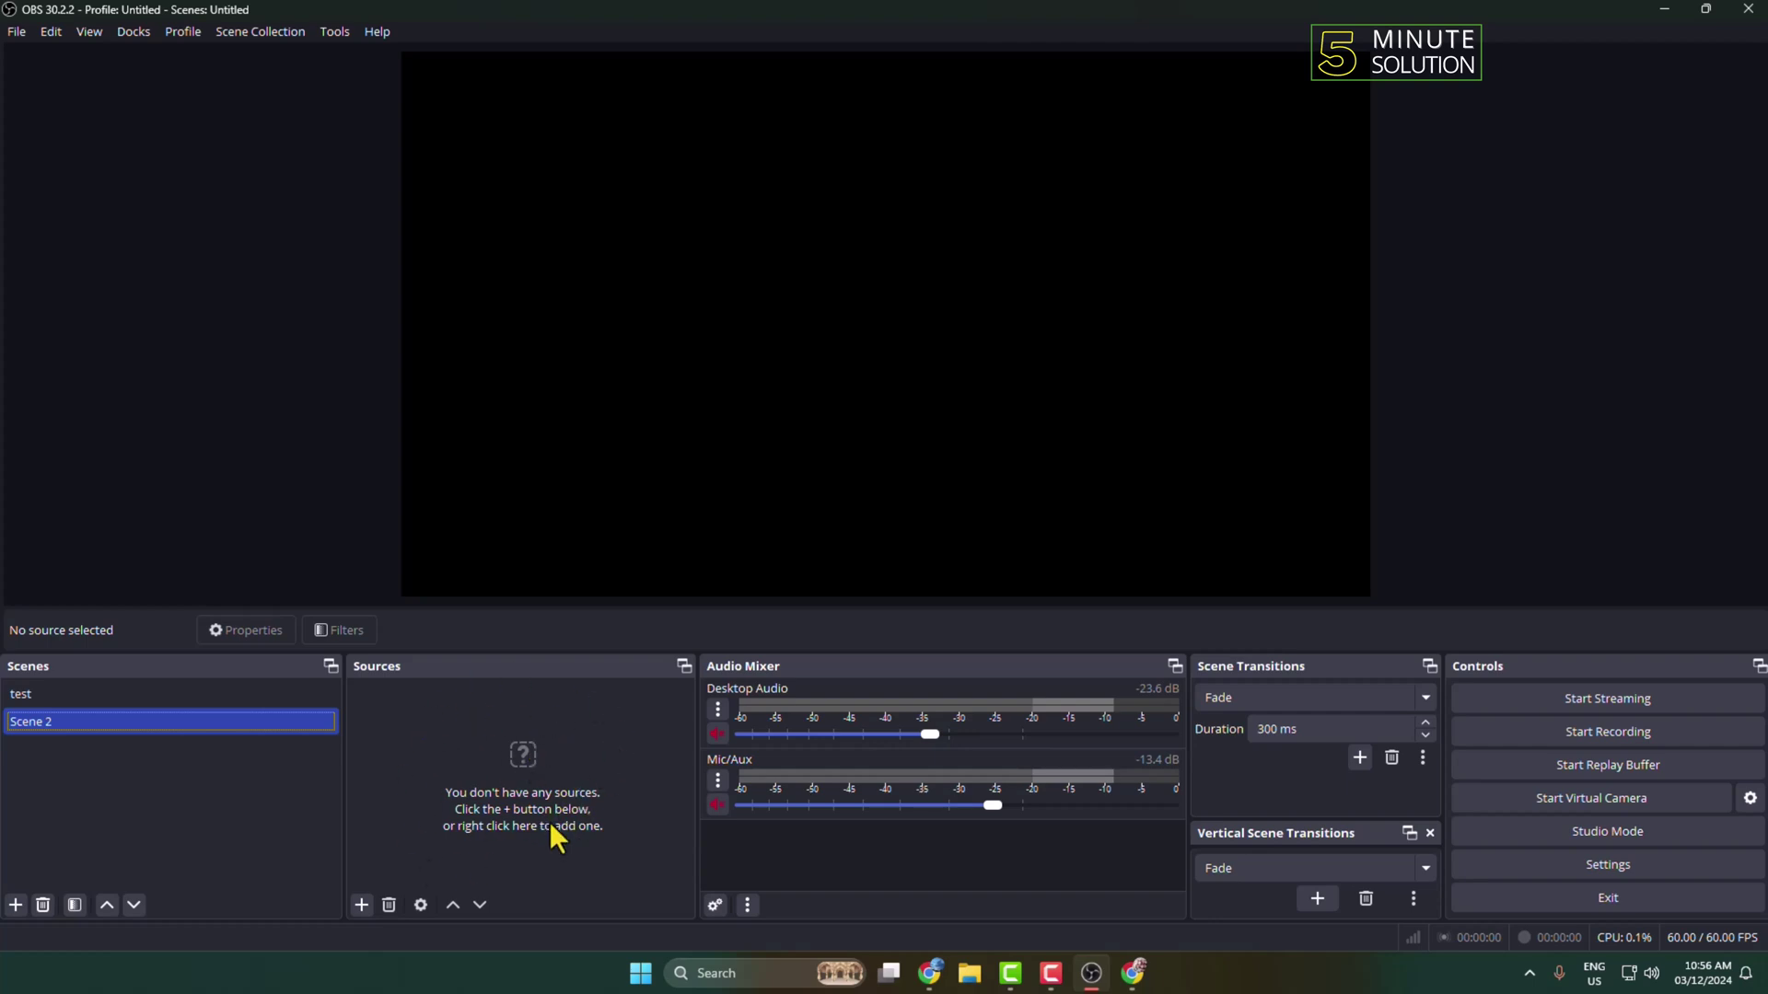
# Add a Media Source playing F:\Random Videos\4811865-hd_1920_1080_30fps.mp4
pyautogui.click(361, 905)
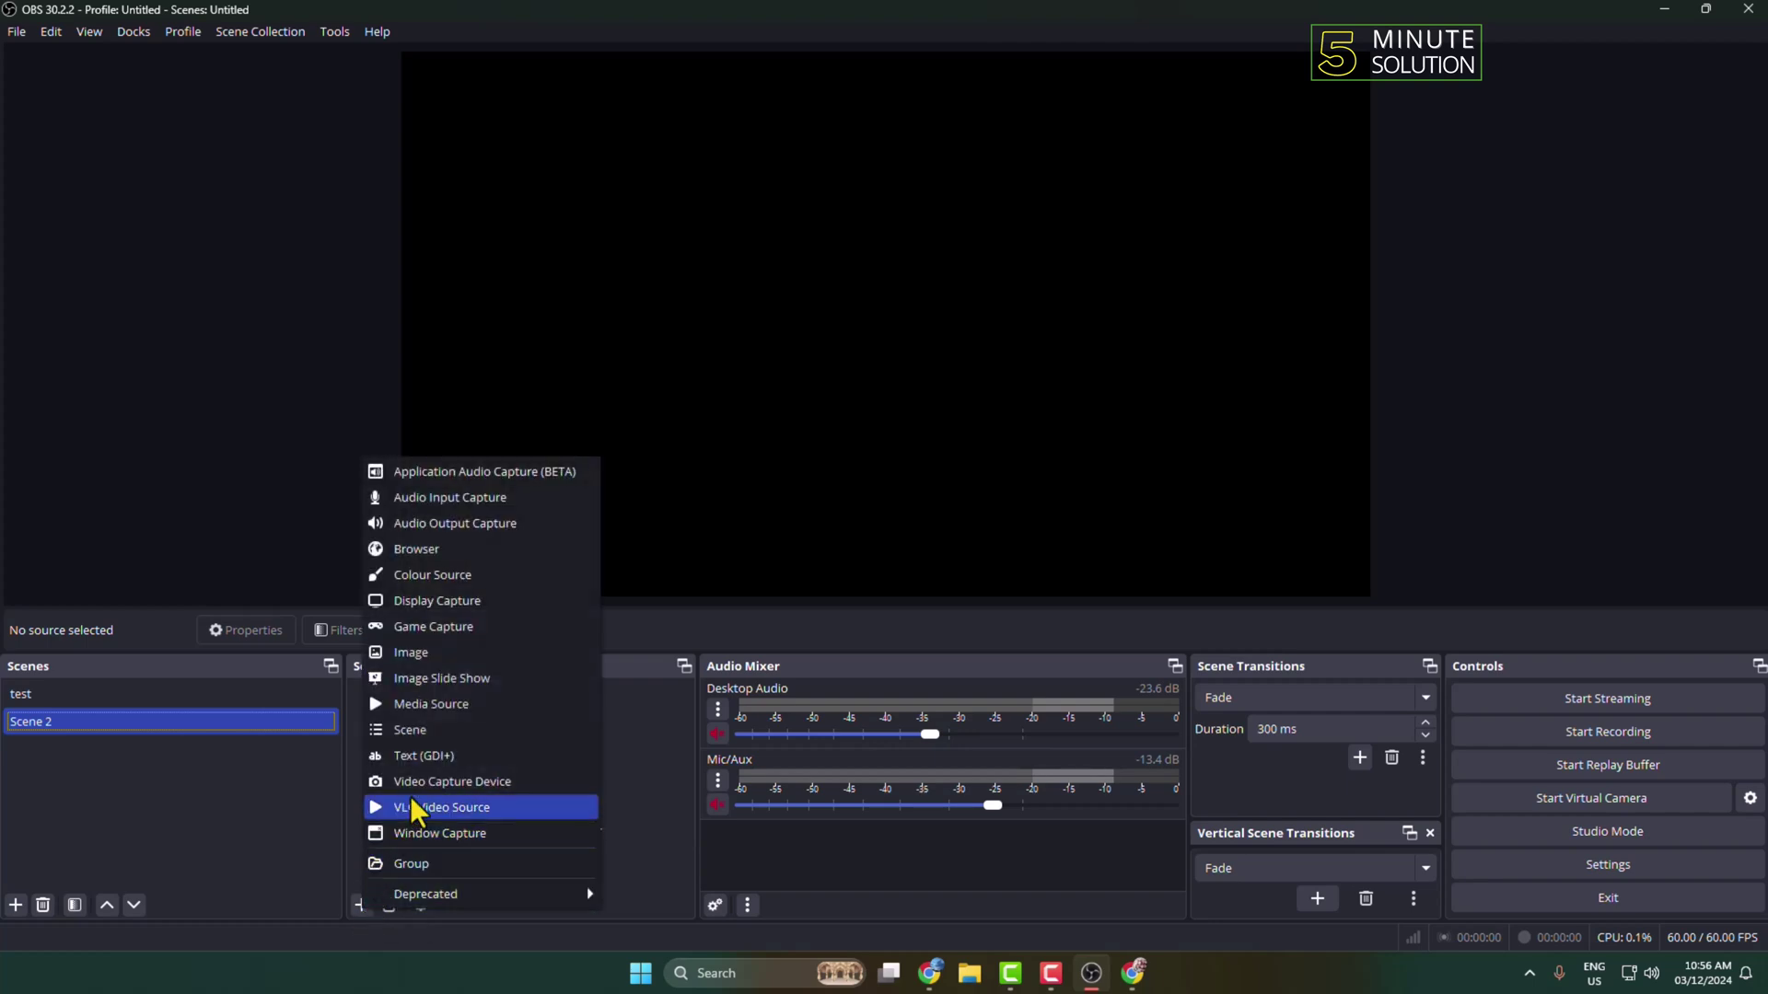
pyautogui.click(429, 704)
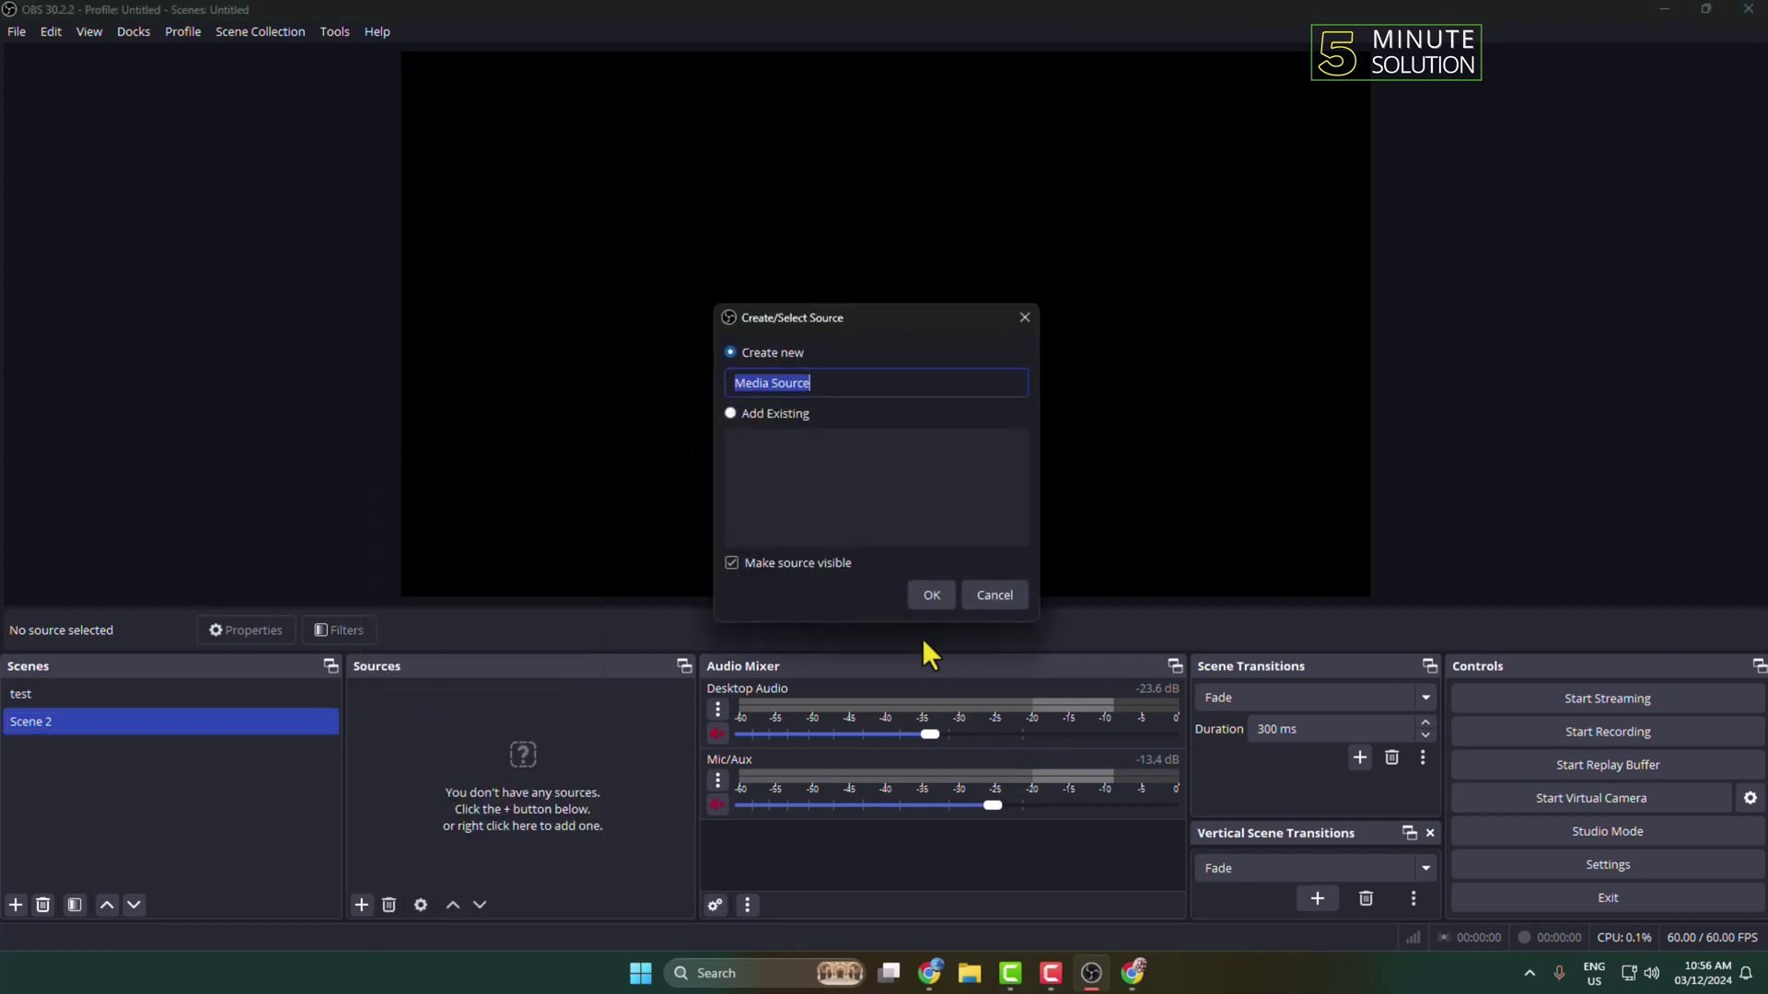
pyautogui.click(930, 600)
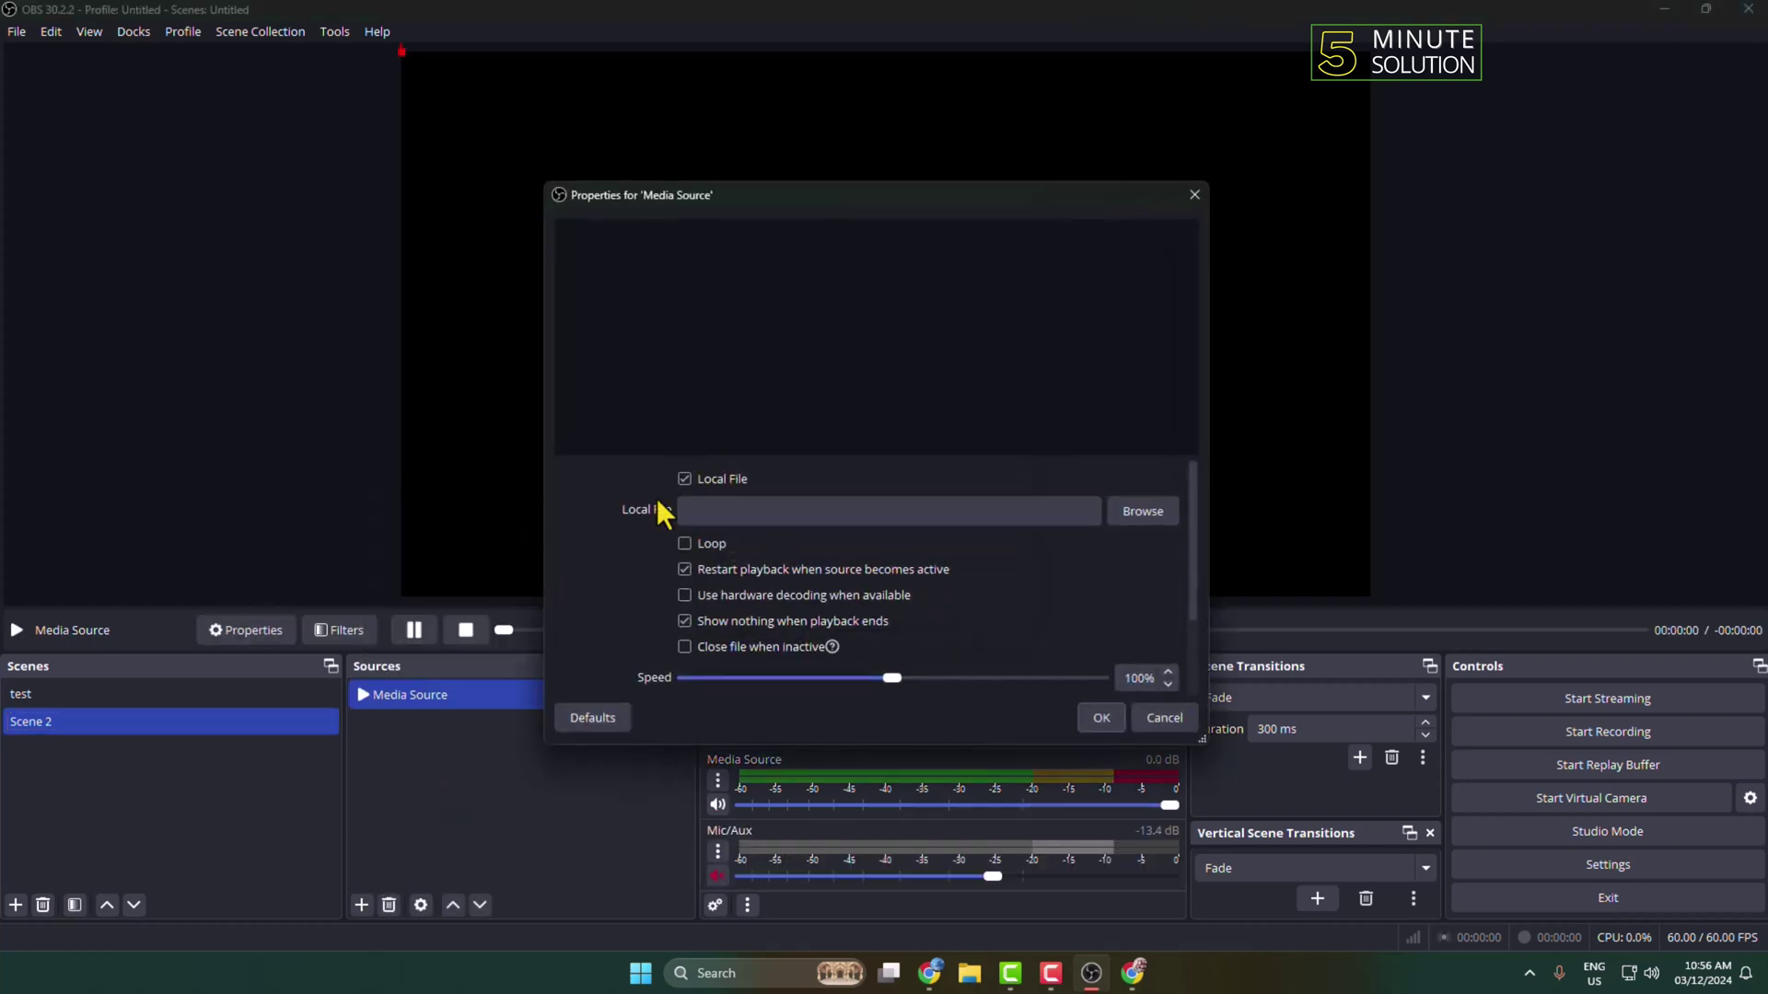
pyautogui.click(1140, 513)
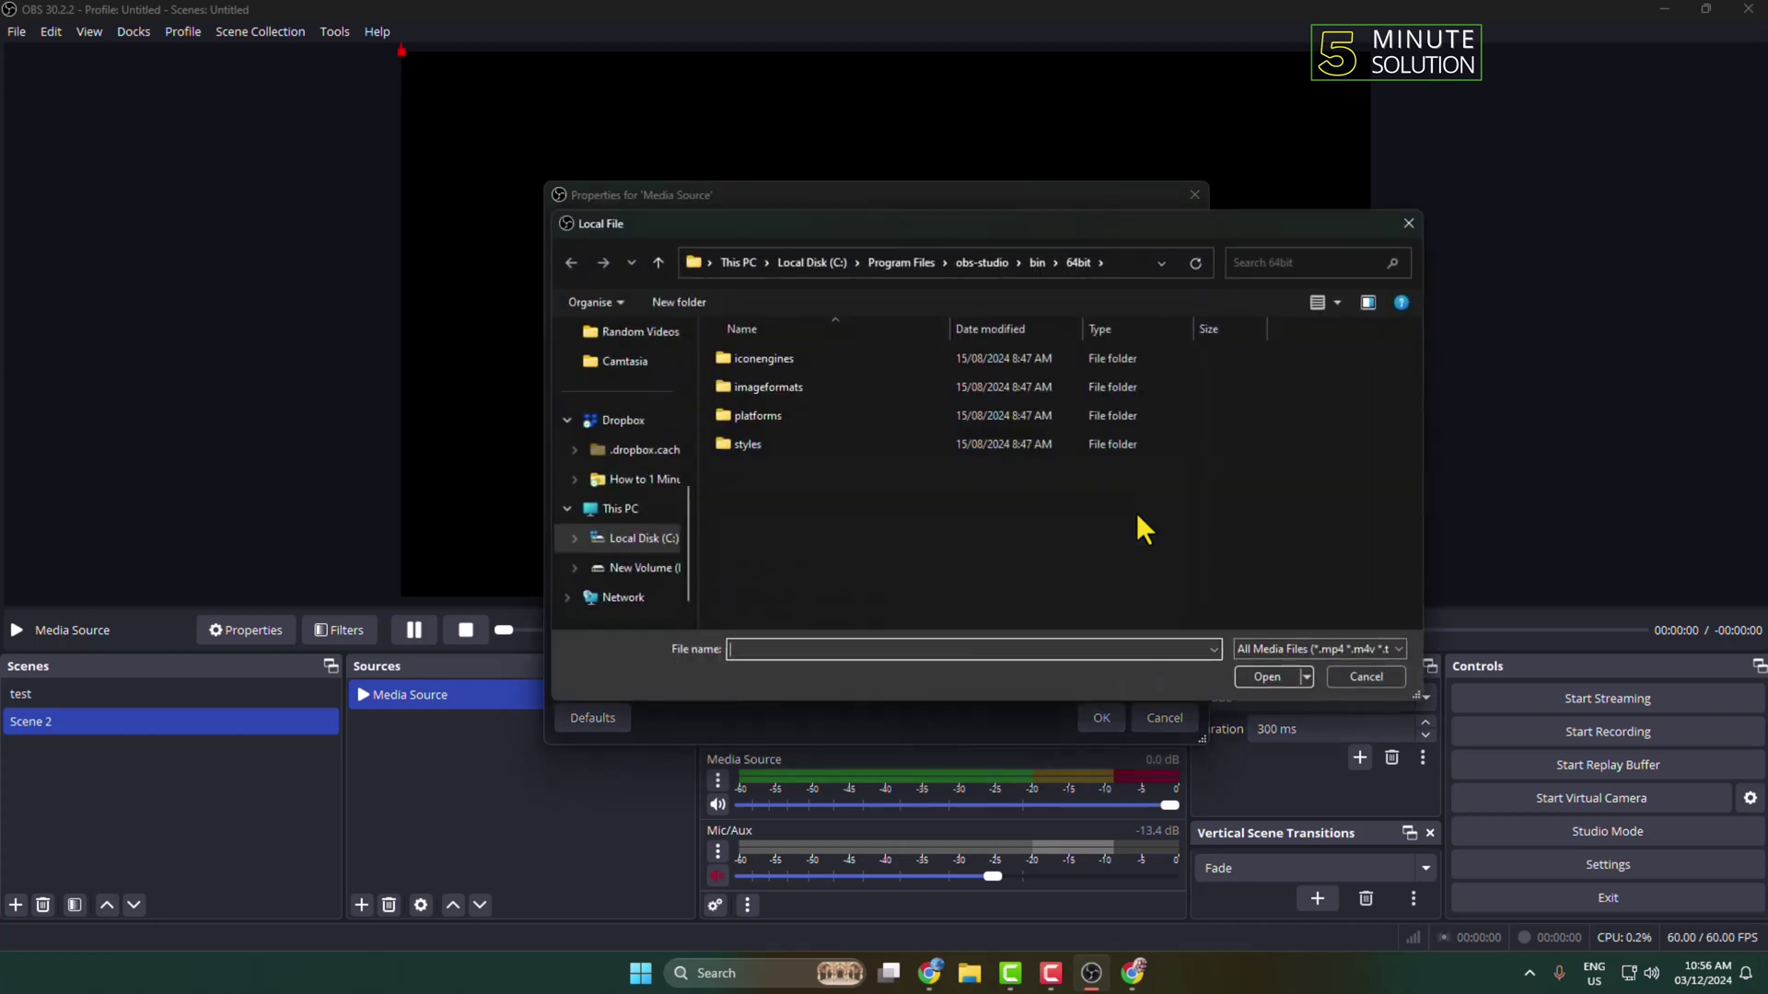
pyautogui.click(640, 538)
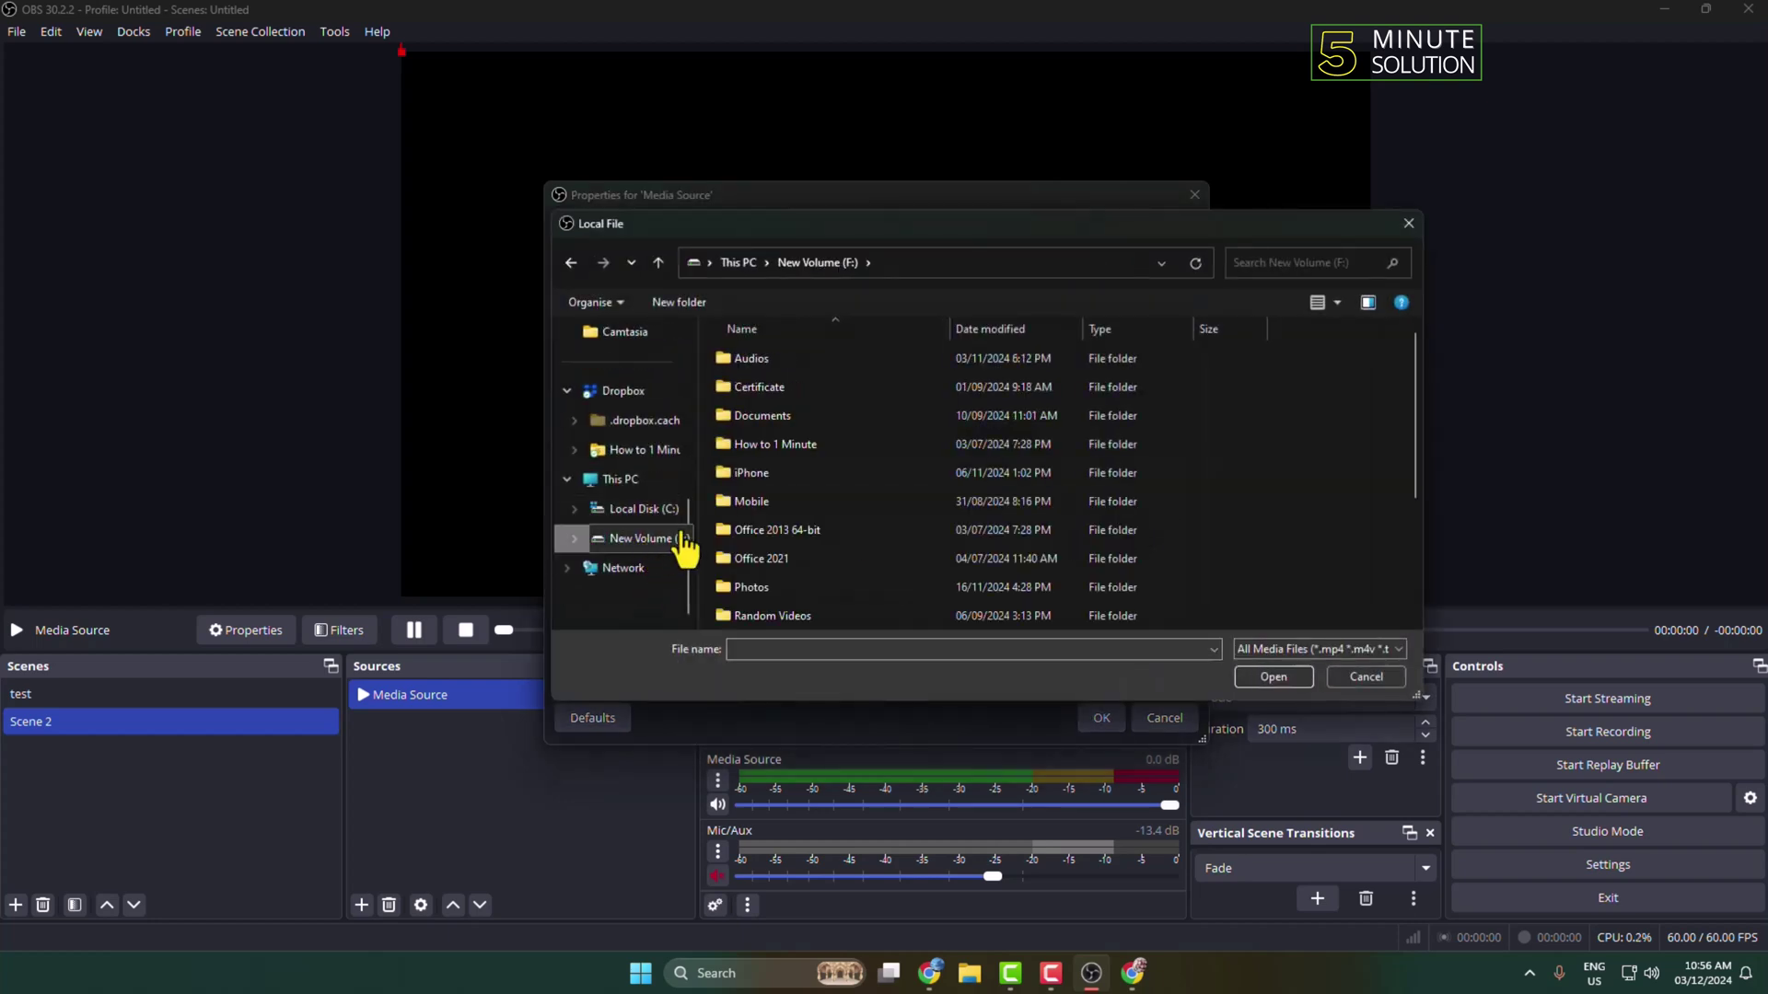
pyautogui.scroll(-1, 799, 537)
pyautogui.doubleClick(797, 532)
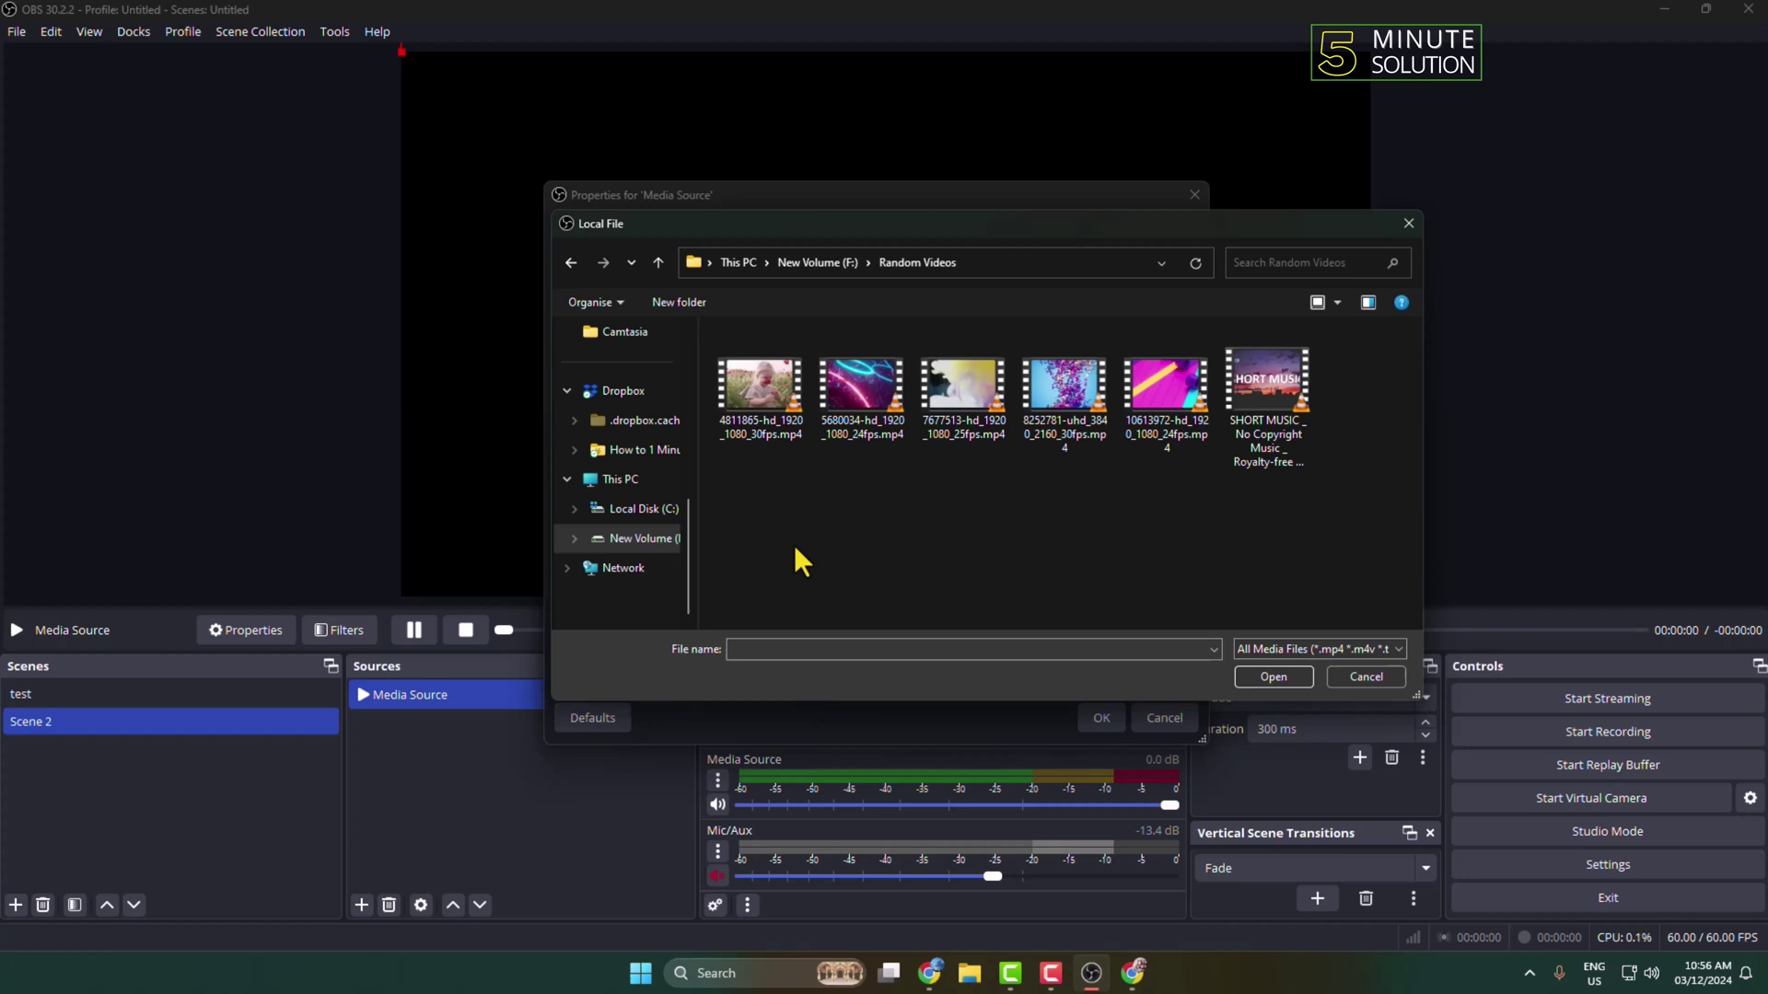
pyautogui.click(736, 384)
pyautogui.click(1272, 677)
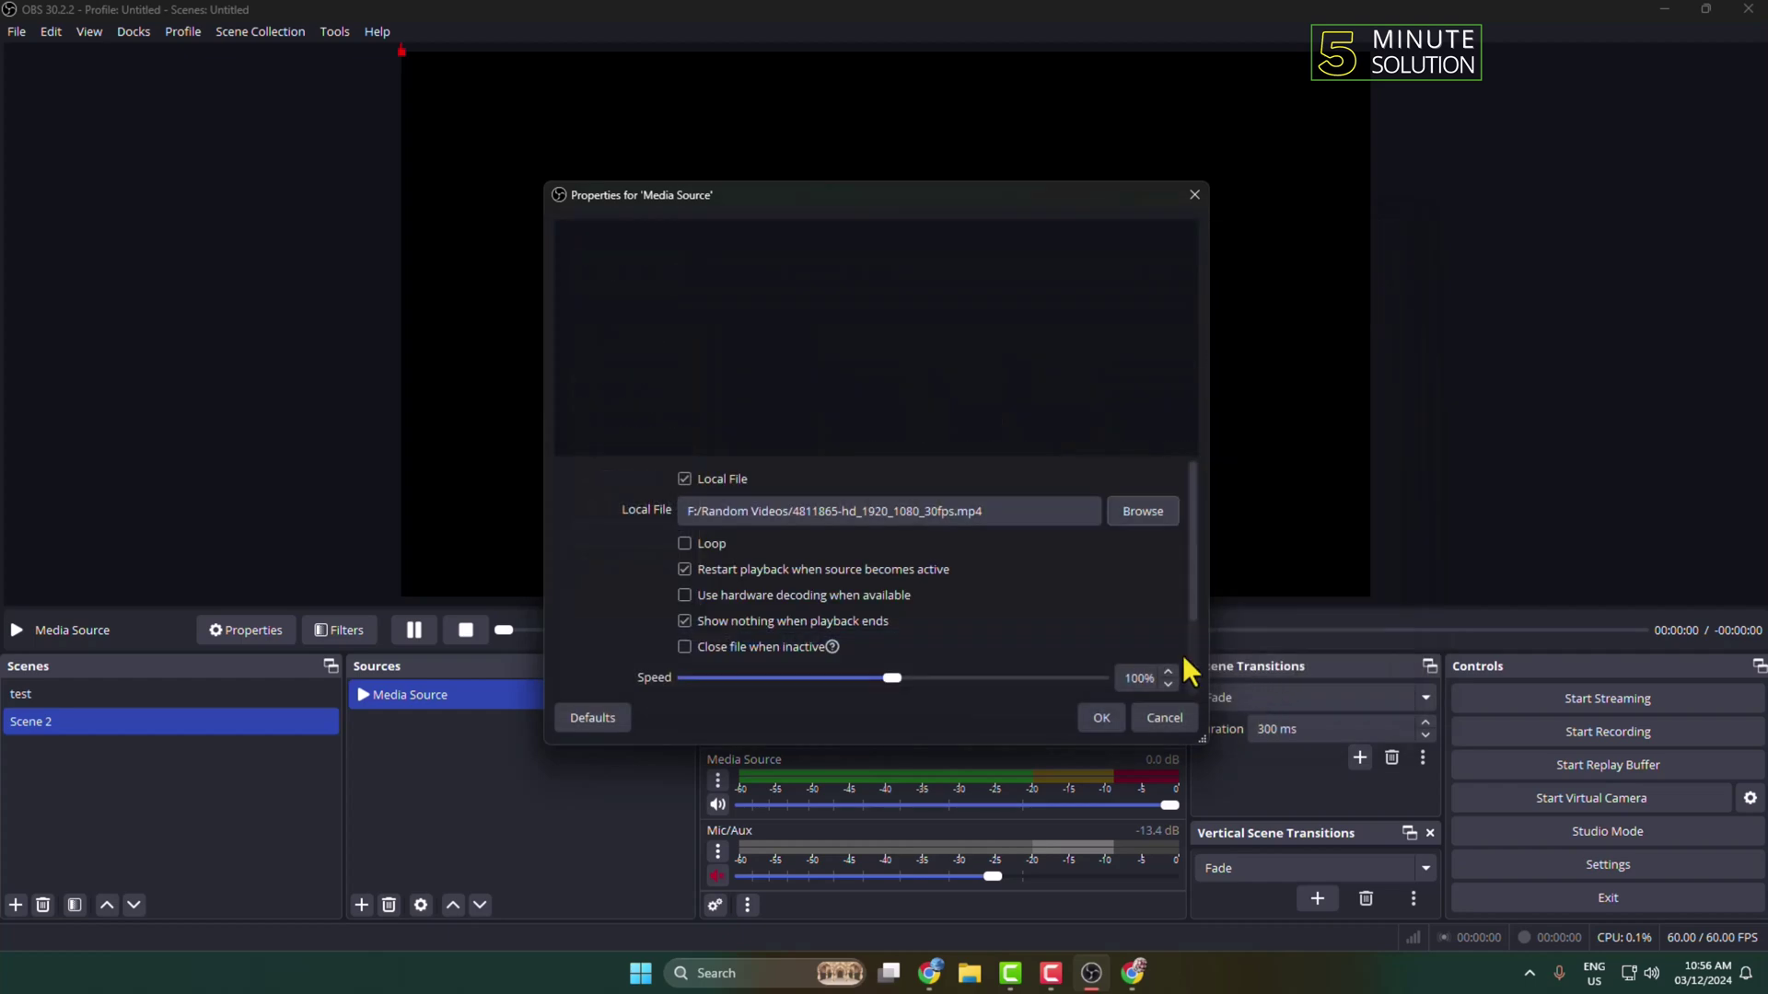
pyautogui.click(1092, 722)
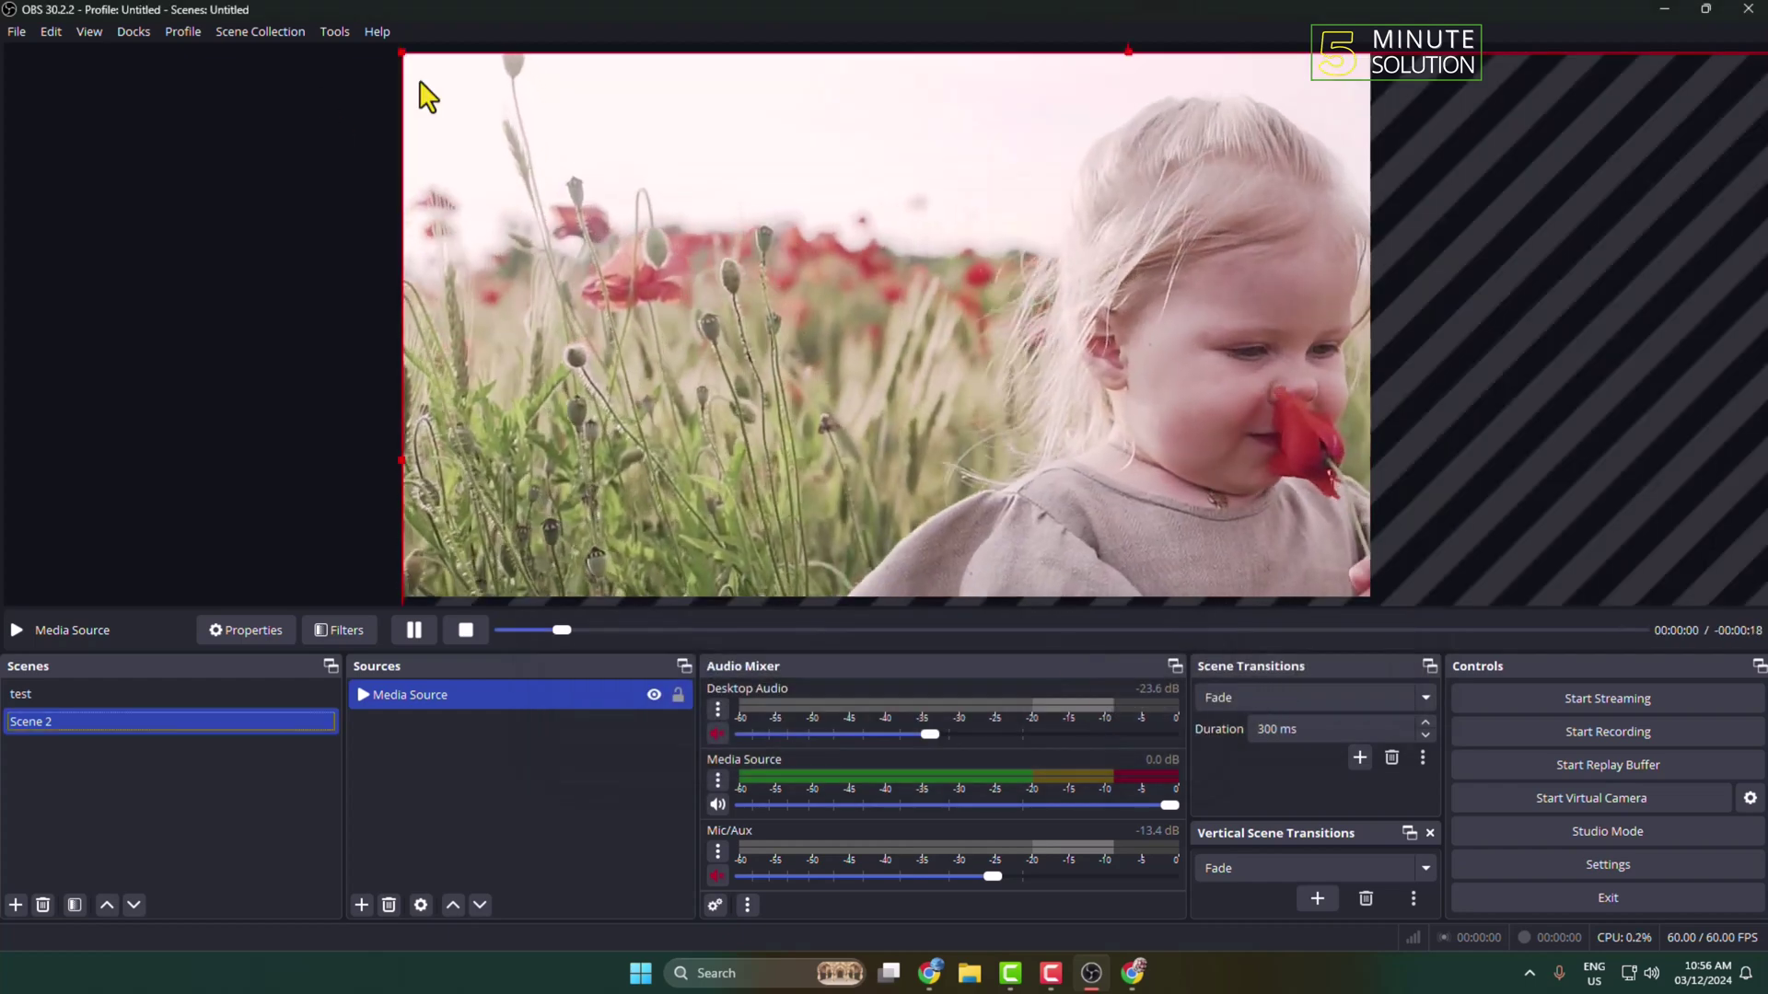
# Resize the video to fill the whole canvas, then return to Facebook in Chrome
pyautogui.moveTo(402, 53); pyautogui.dragTo(1123, 458)
pyautogui.moveTo(1216, 524); pyautogui.dragTo(494, 123)
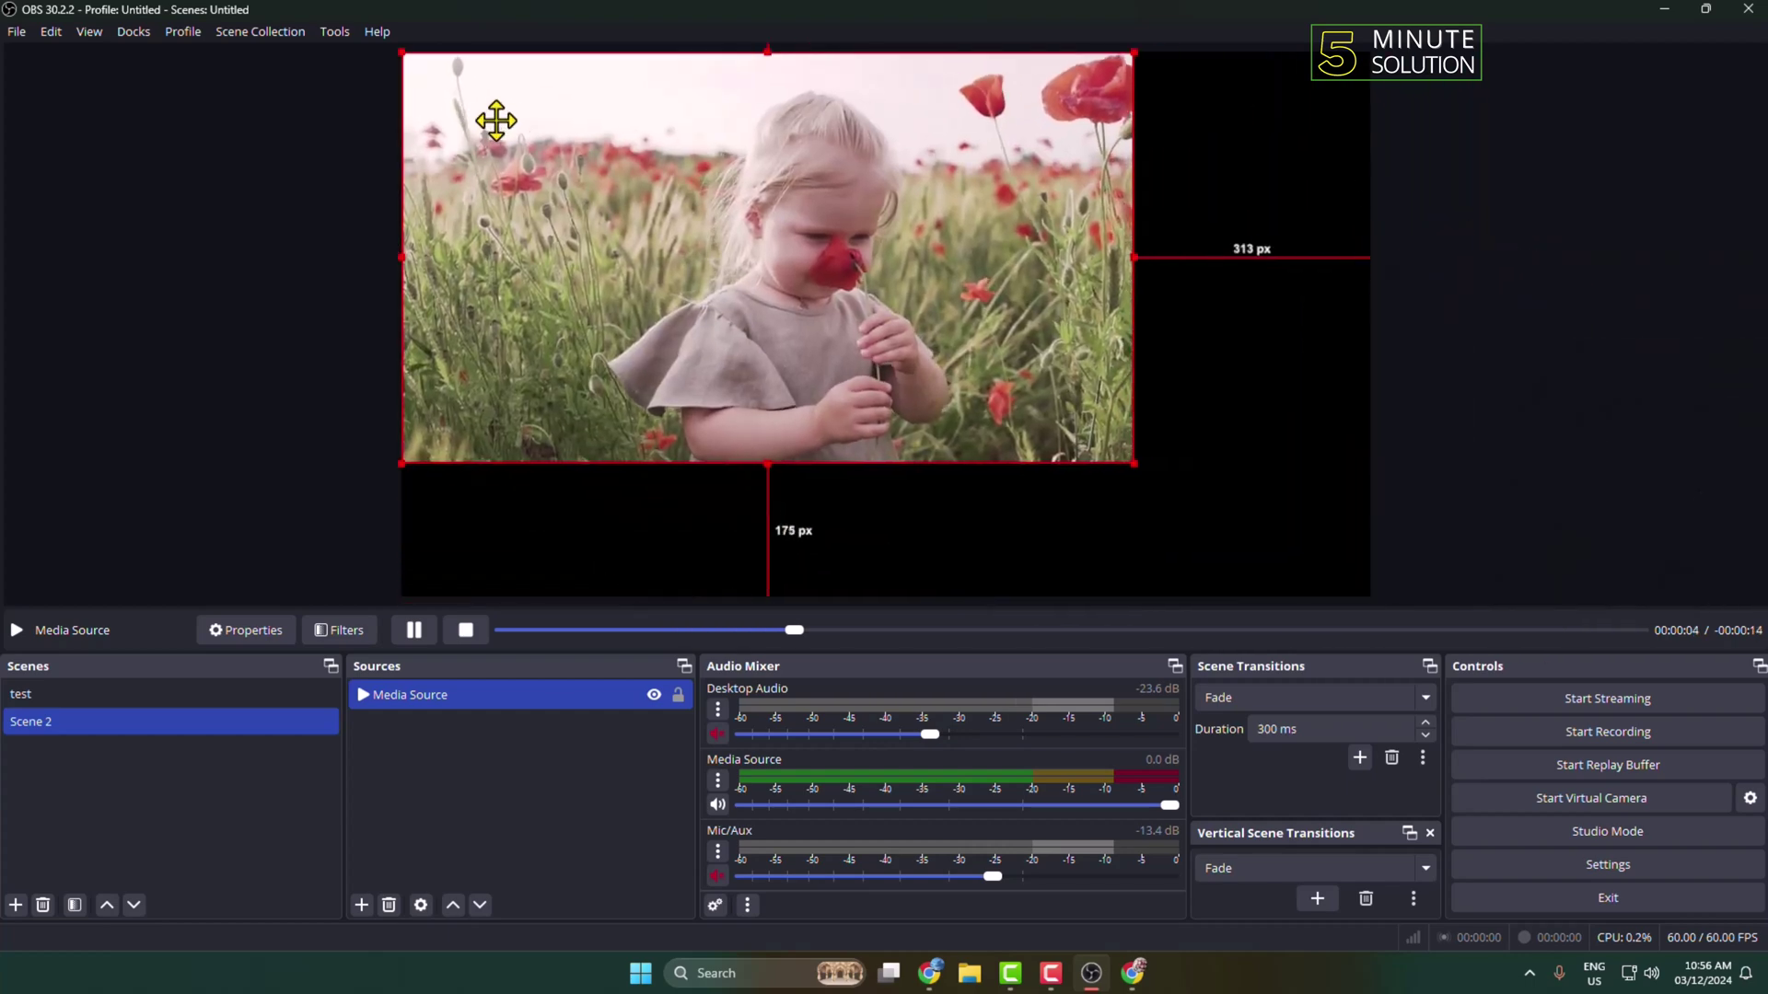
pyautogui.moveTo(1142, 469); pyautogui.dragTo(1395, 554)
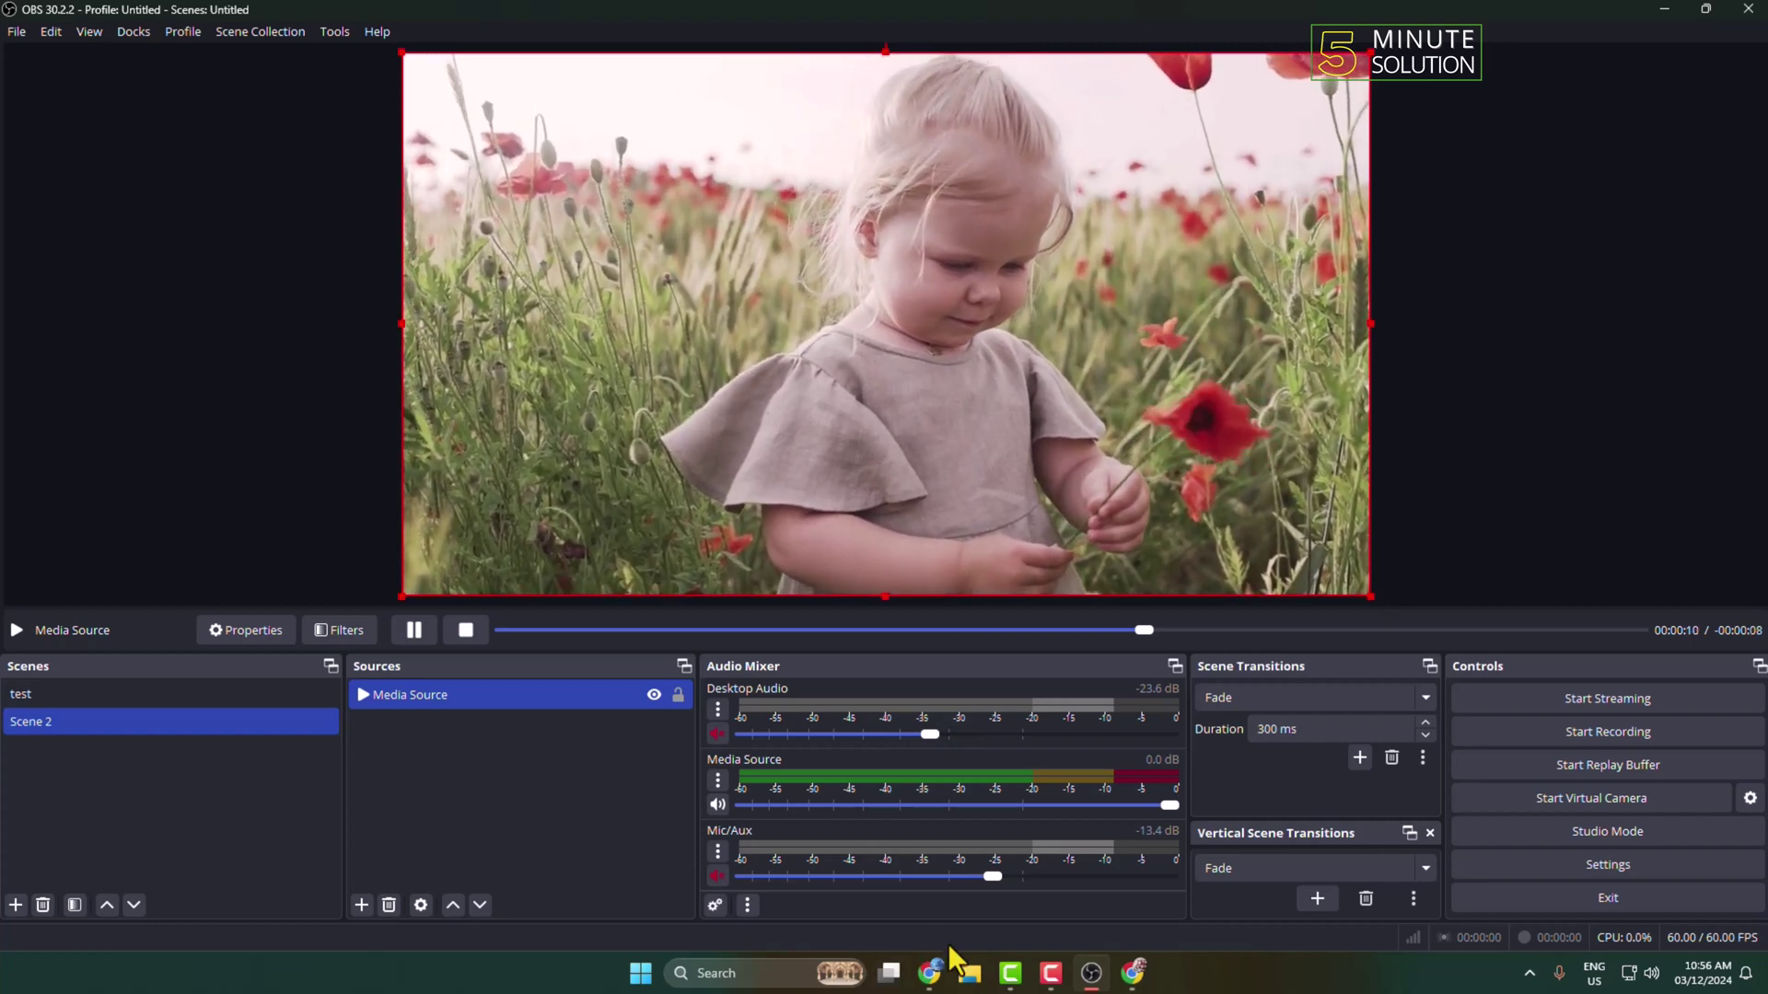
pyautogui.click(1135, 976)
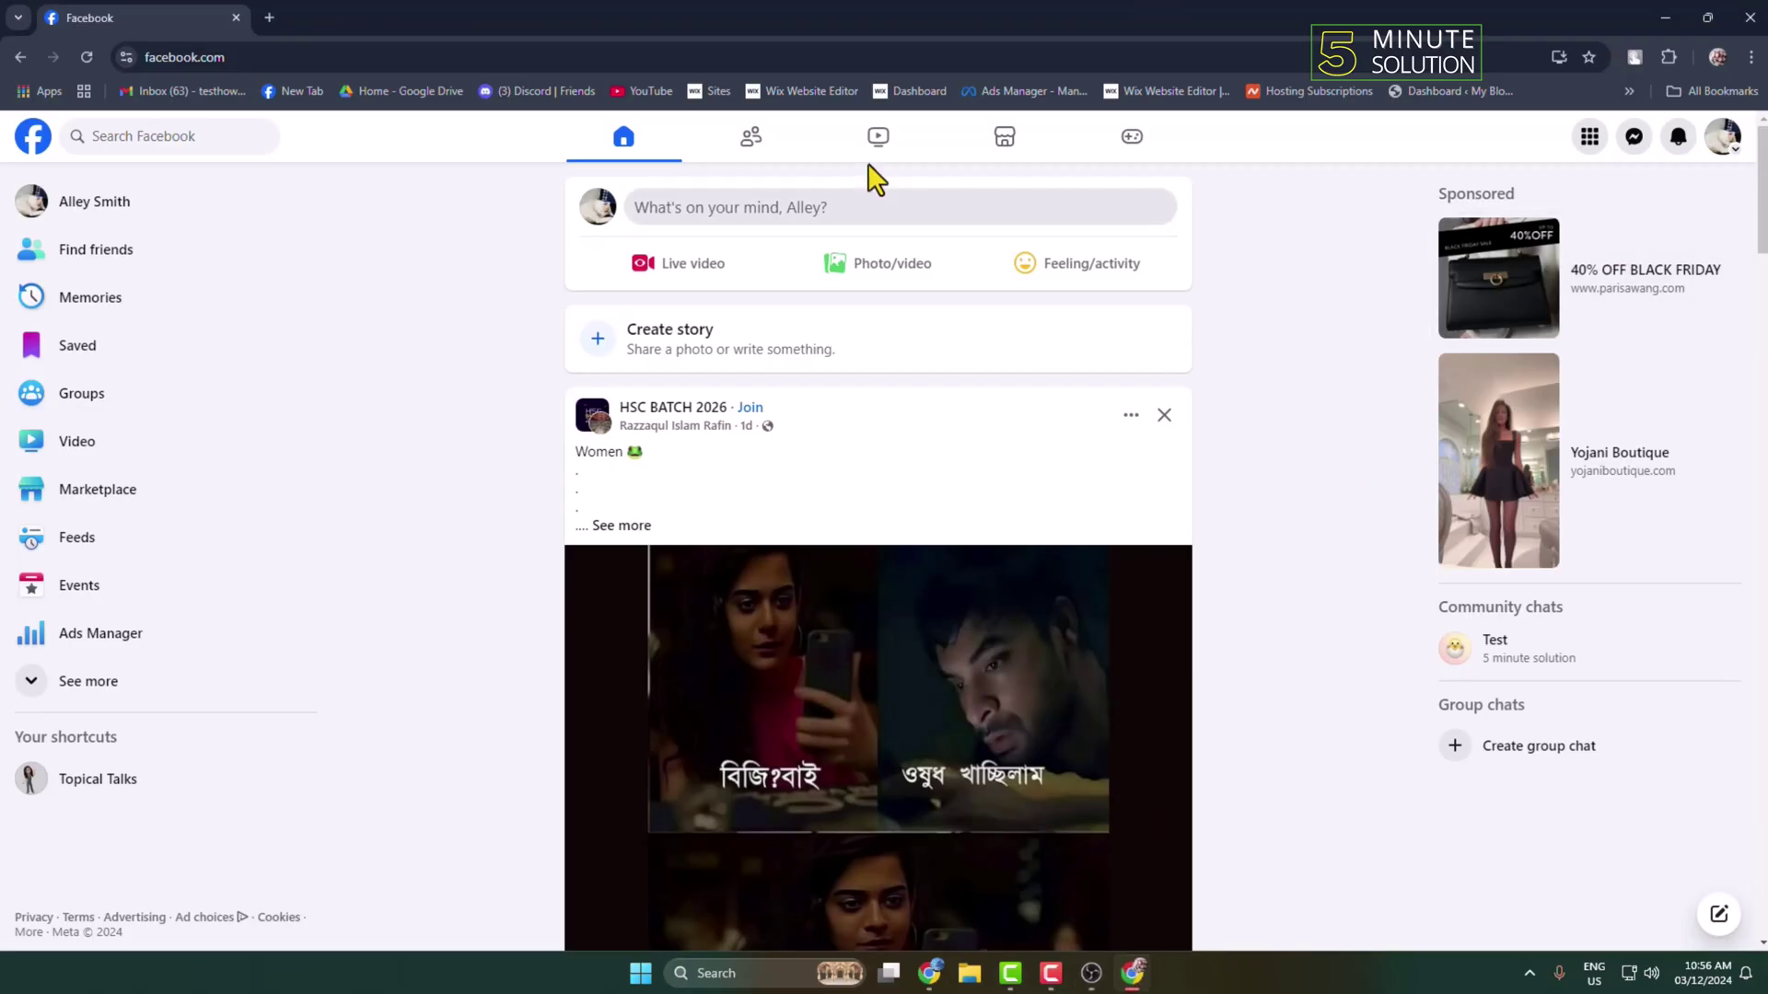
# Set up a Facebook live video using Streaming software, copy its stream key, and return to OBS
pyautogui.click(671, 270)
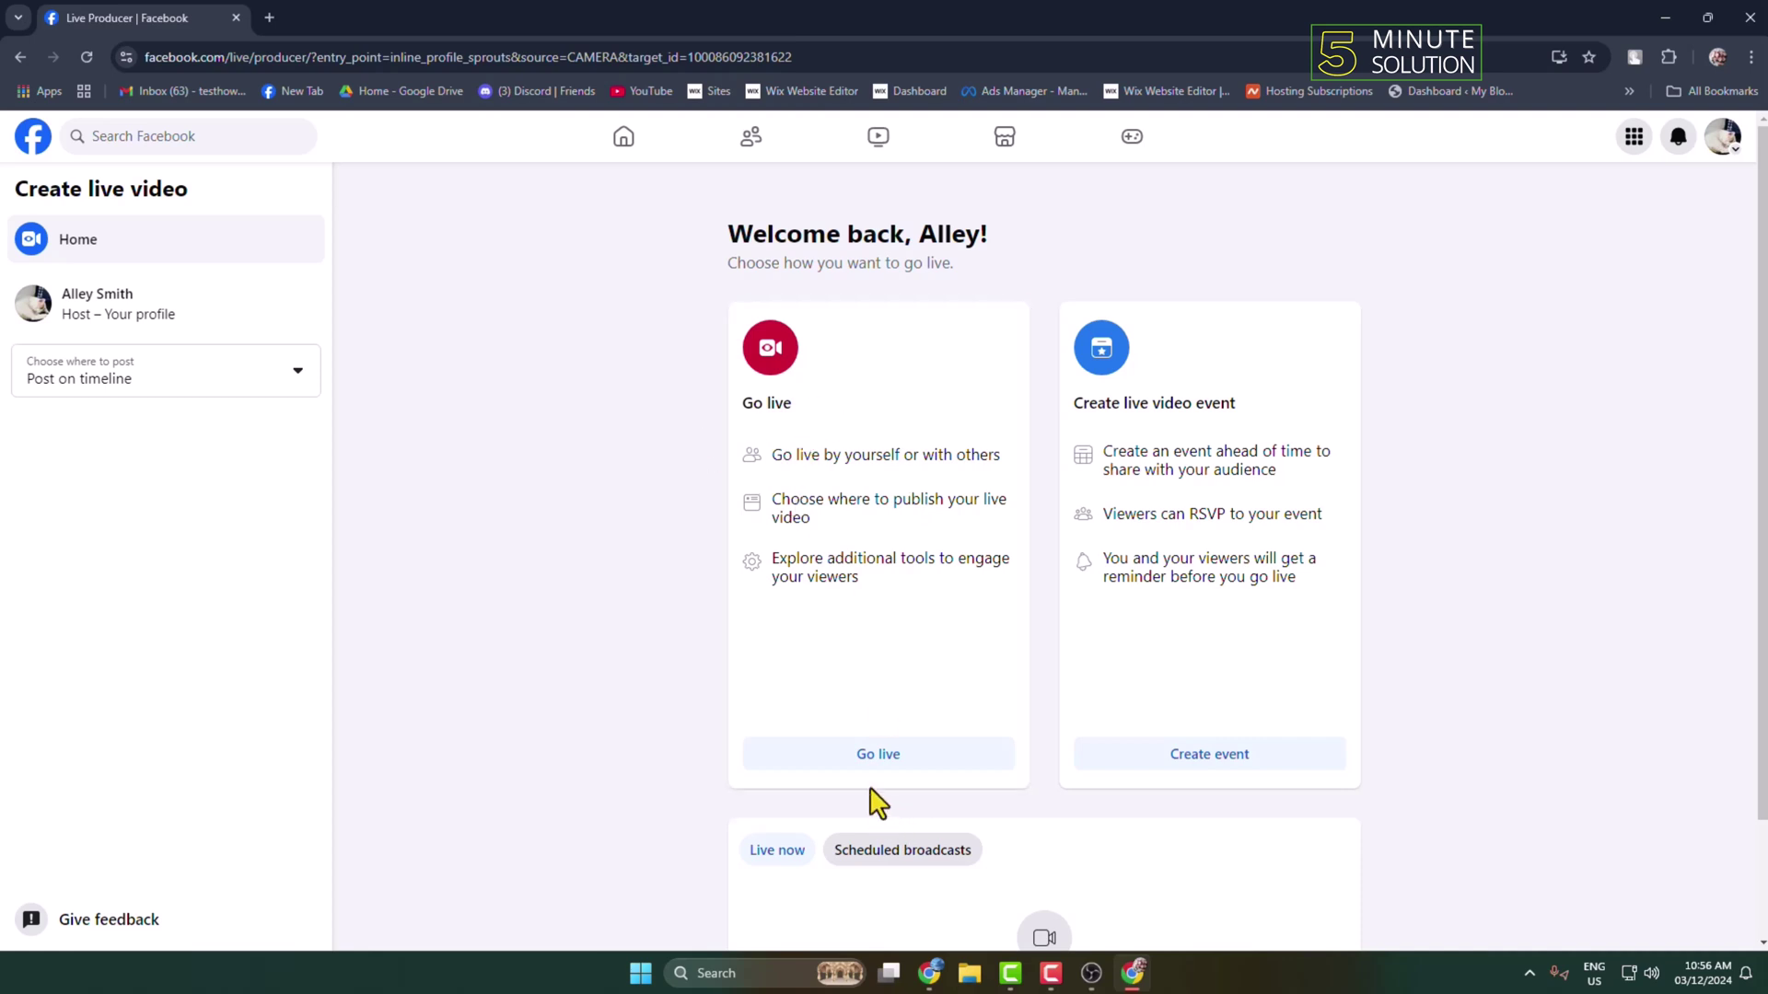
pyautogui.click(858, 753)
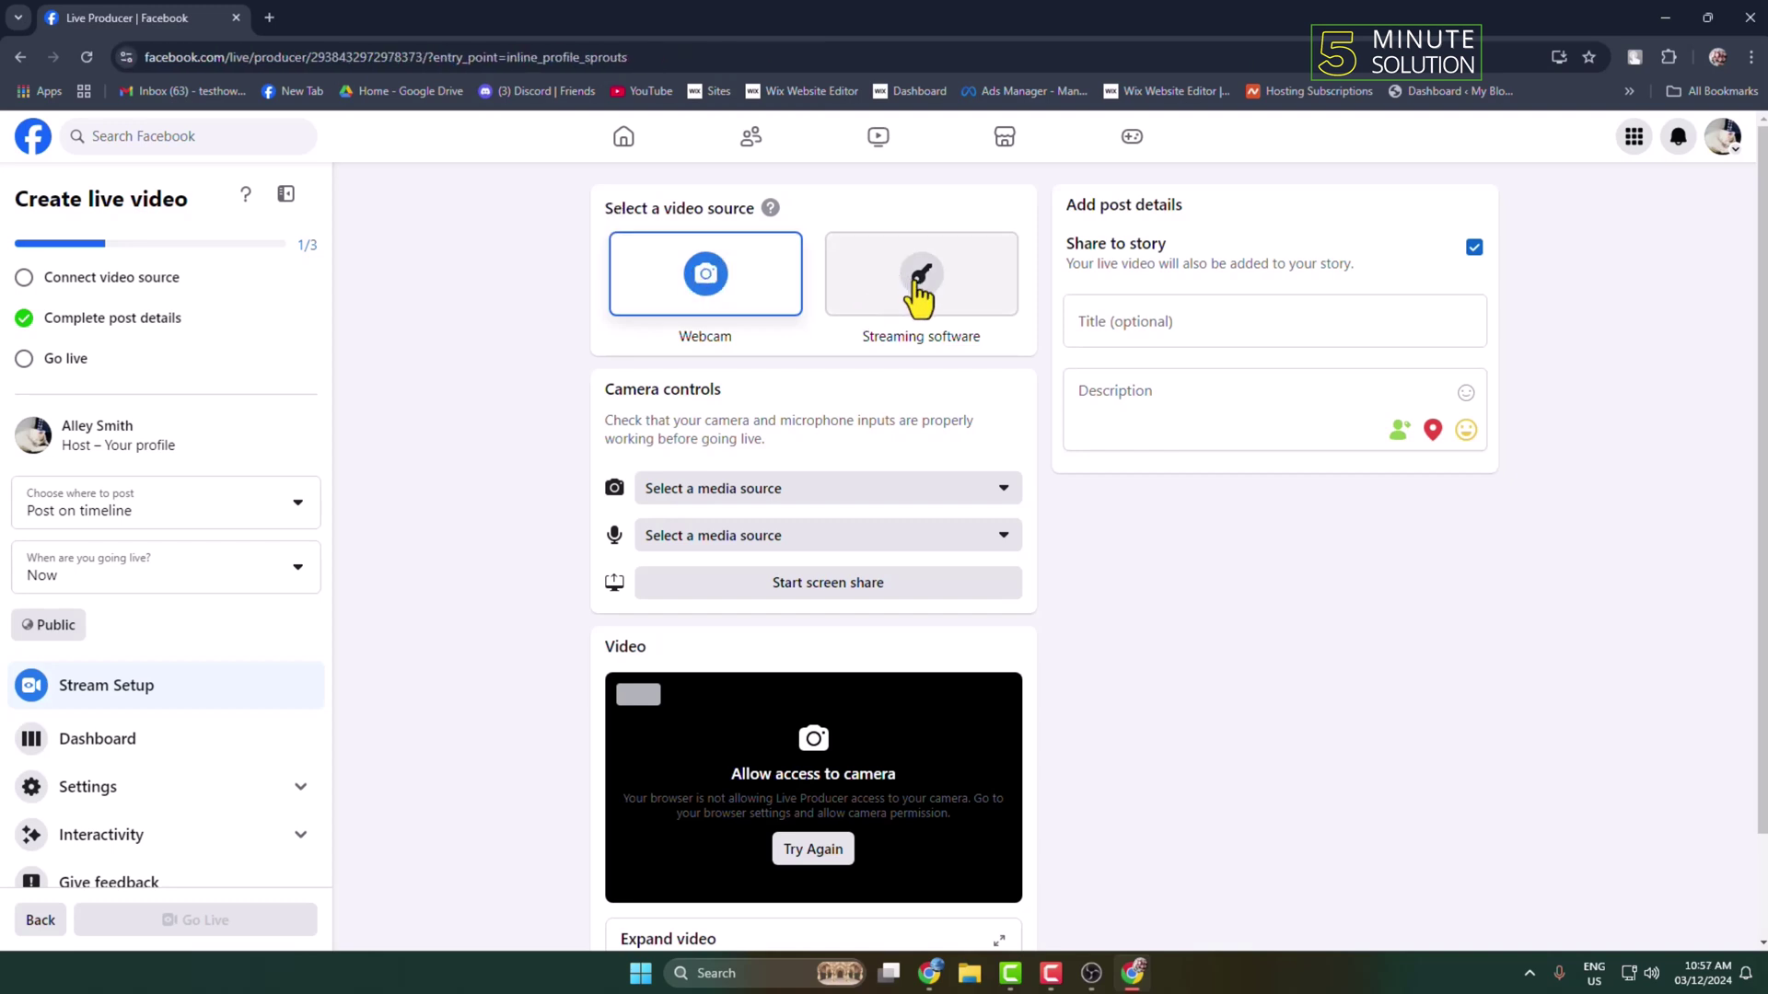
pyautogui.click(918, 293)
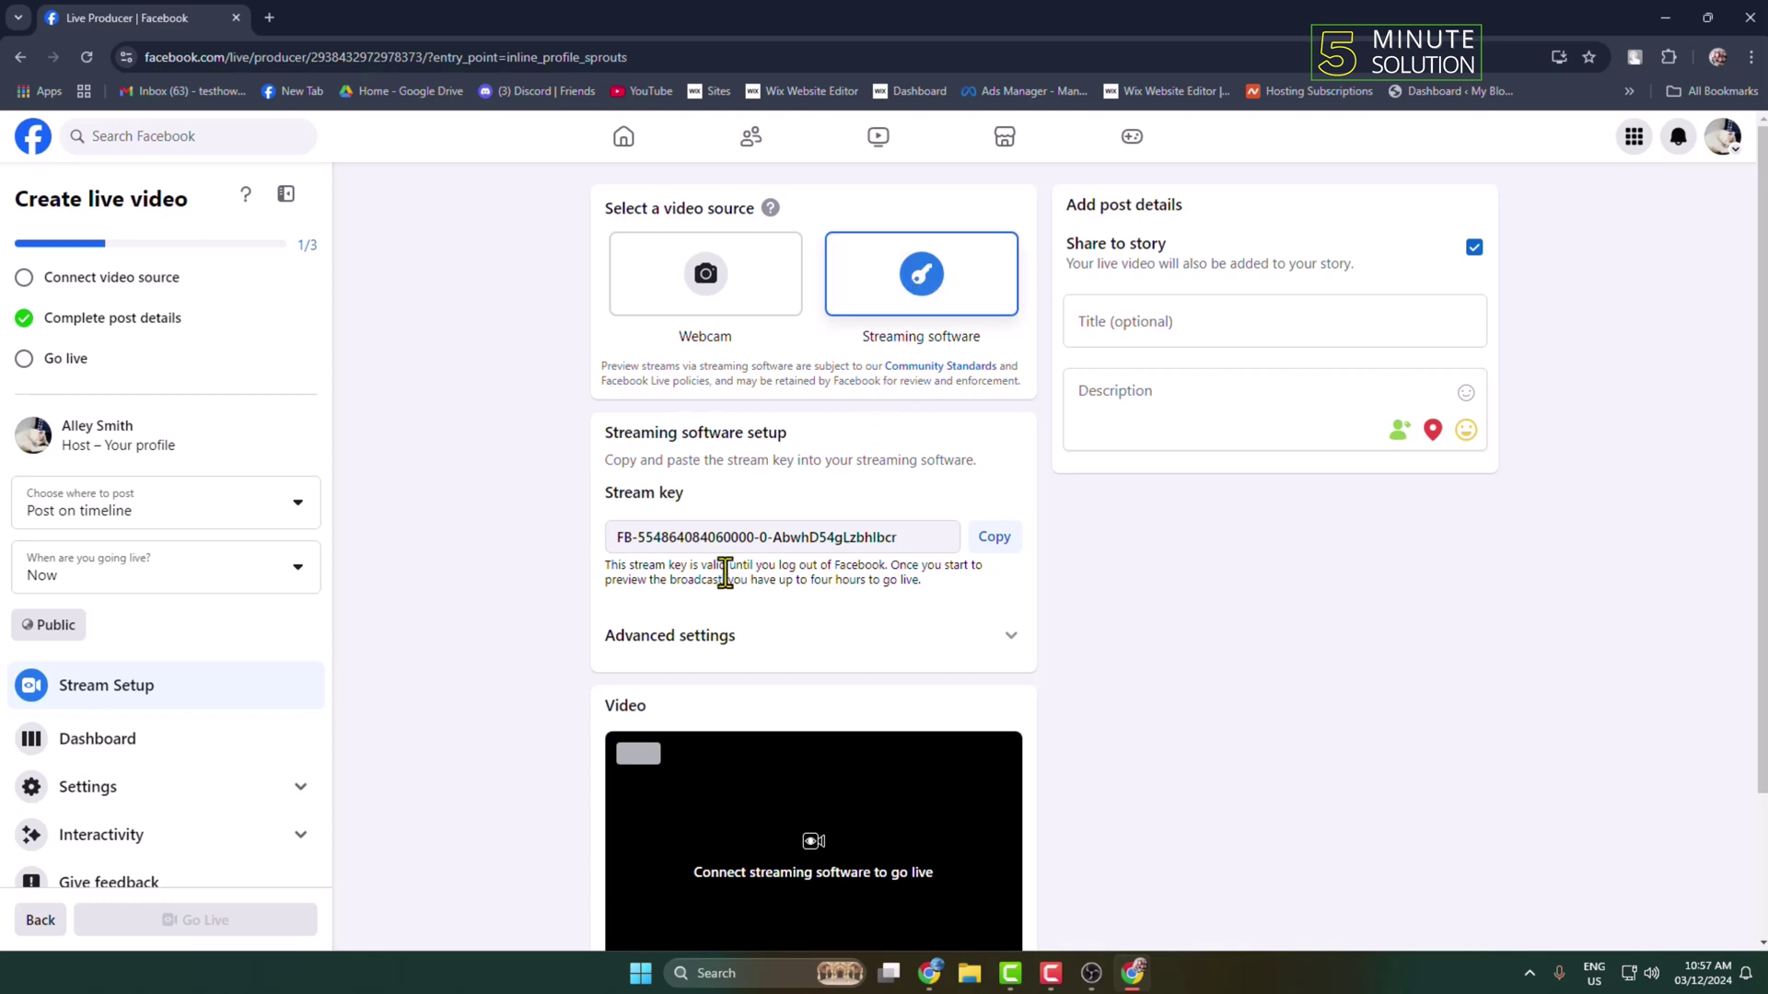
pyautogui.moveTo(625, 546); pyautogui.dragTo(1002, 541)
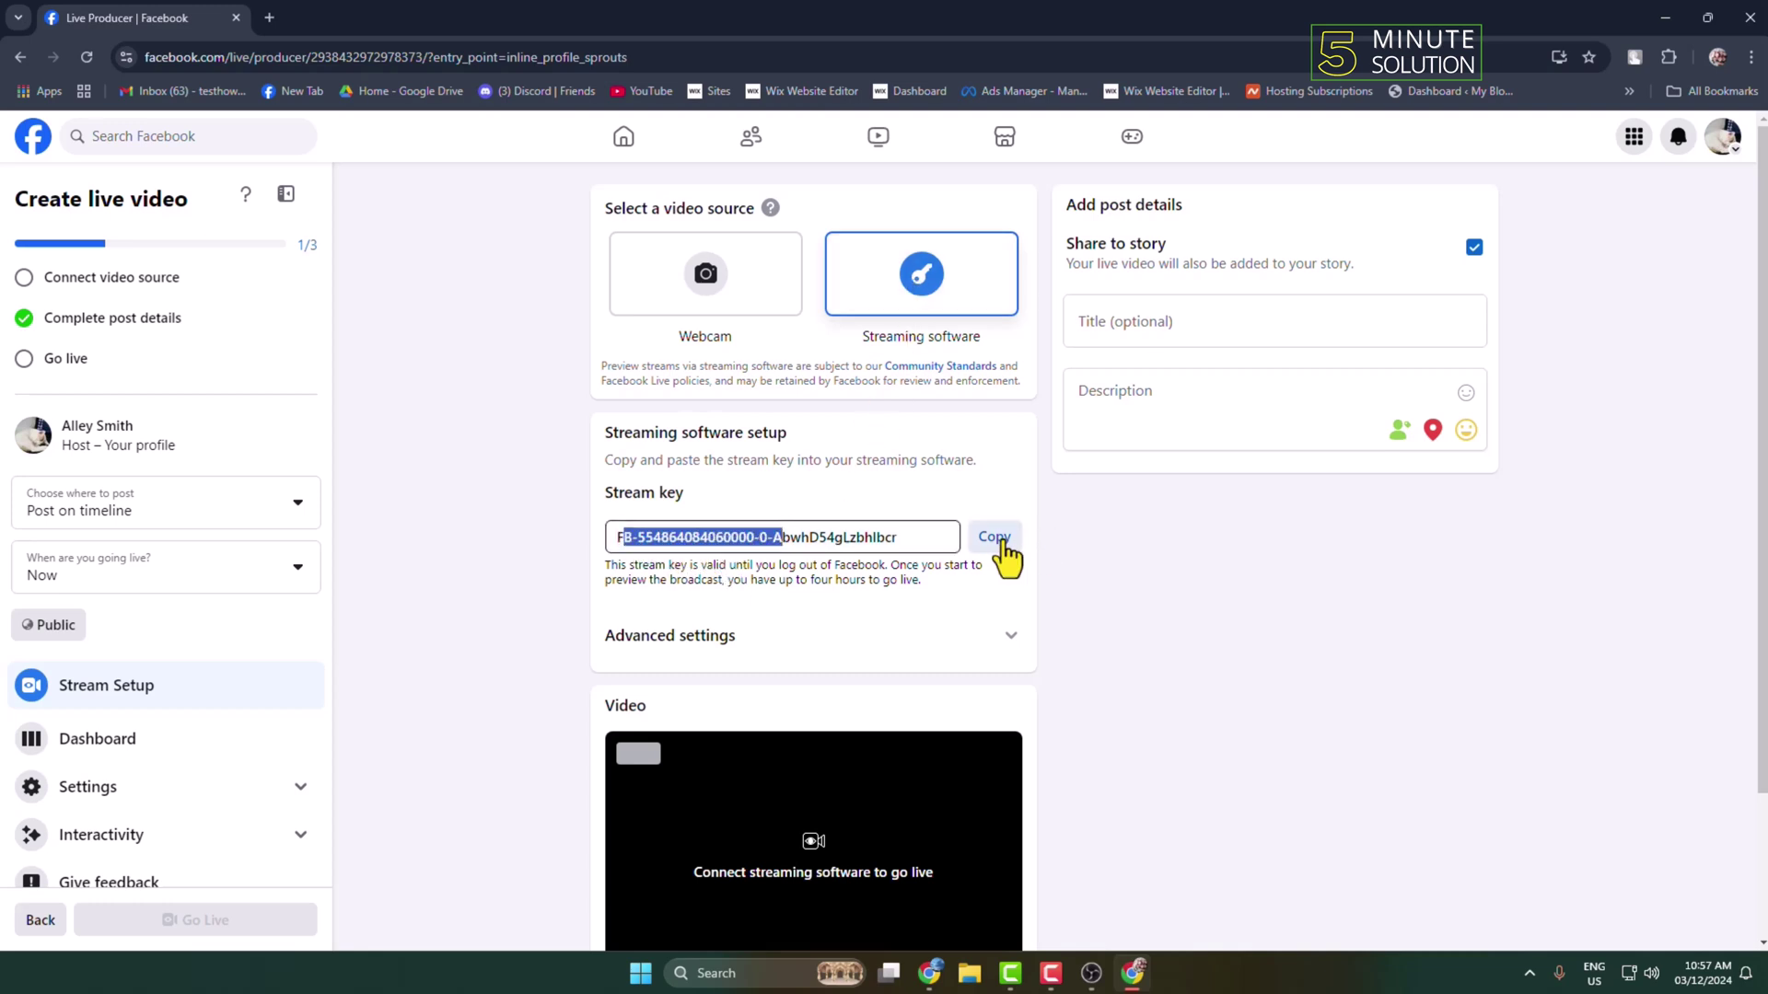
pyautogui.click(995, 543)
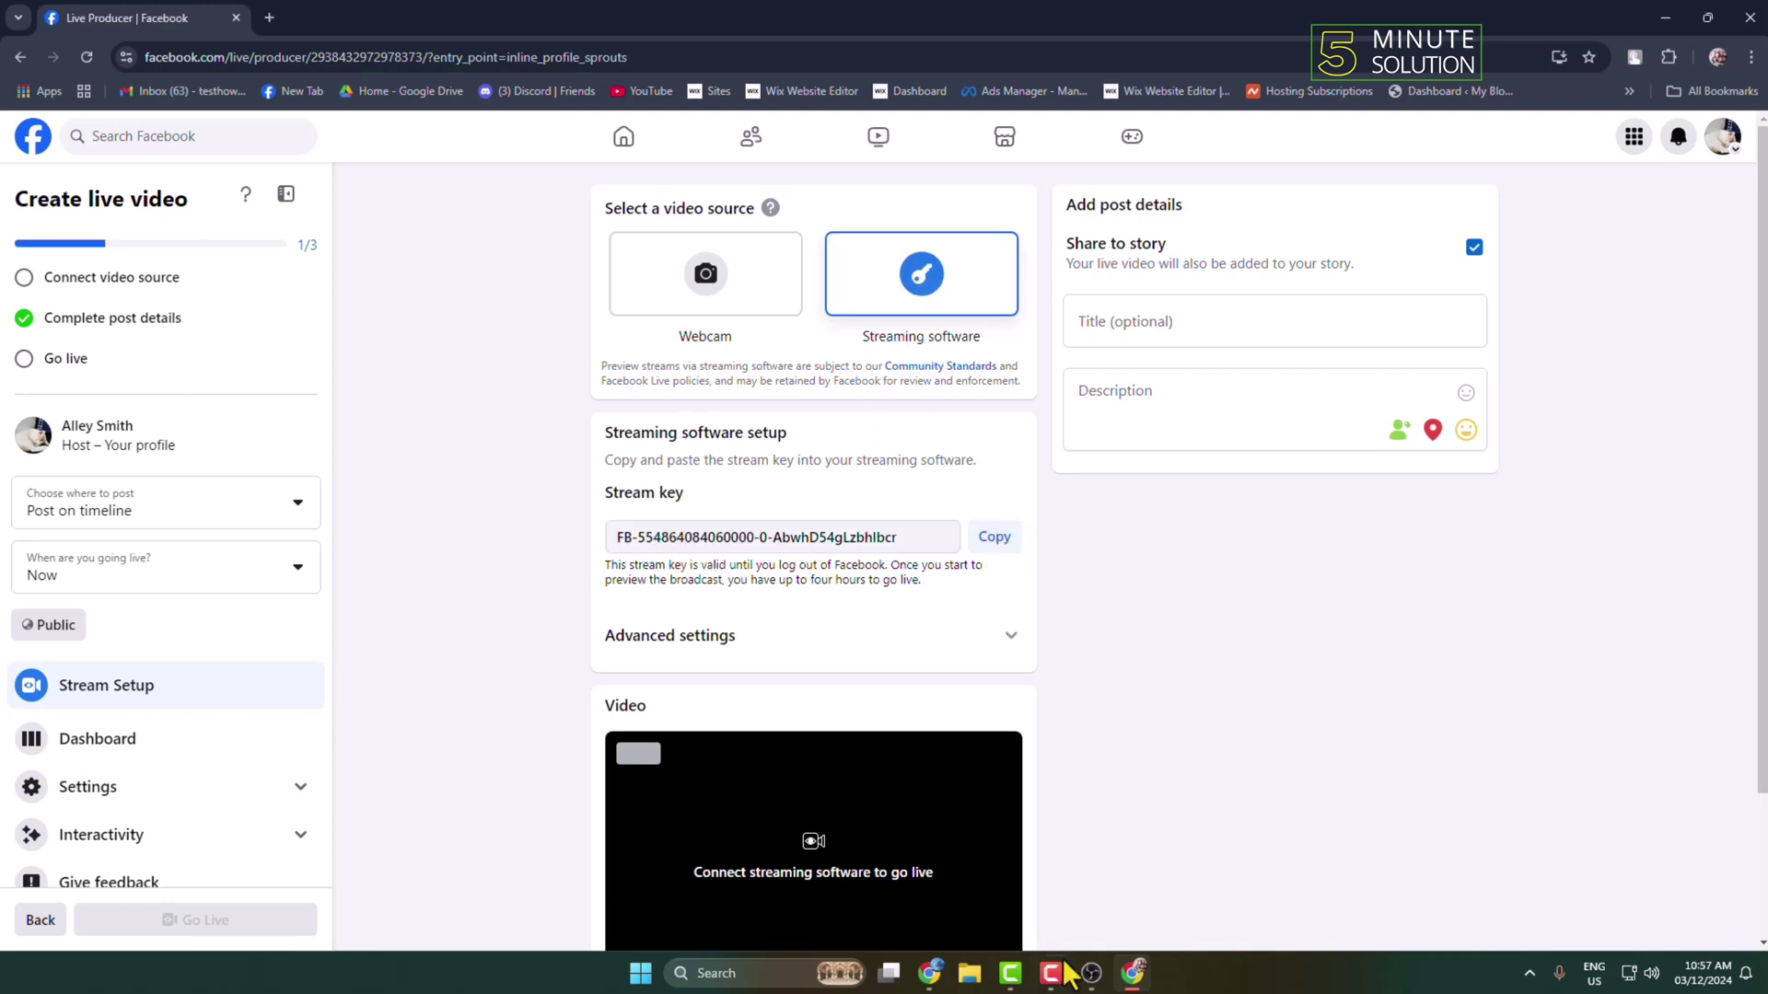
pyautogui.click(1090, 976)
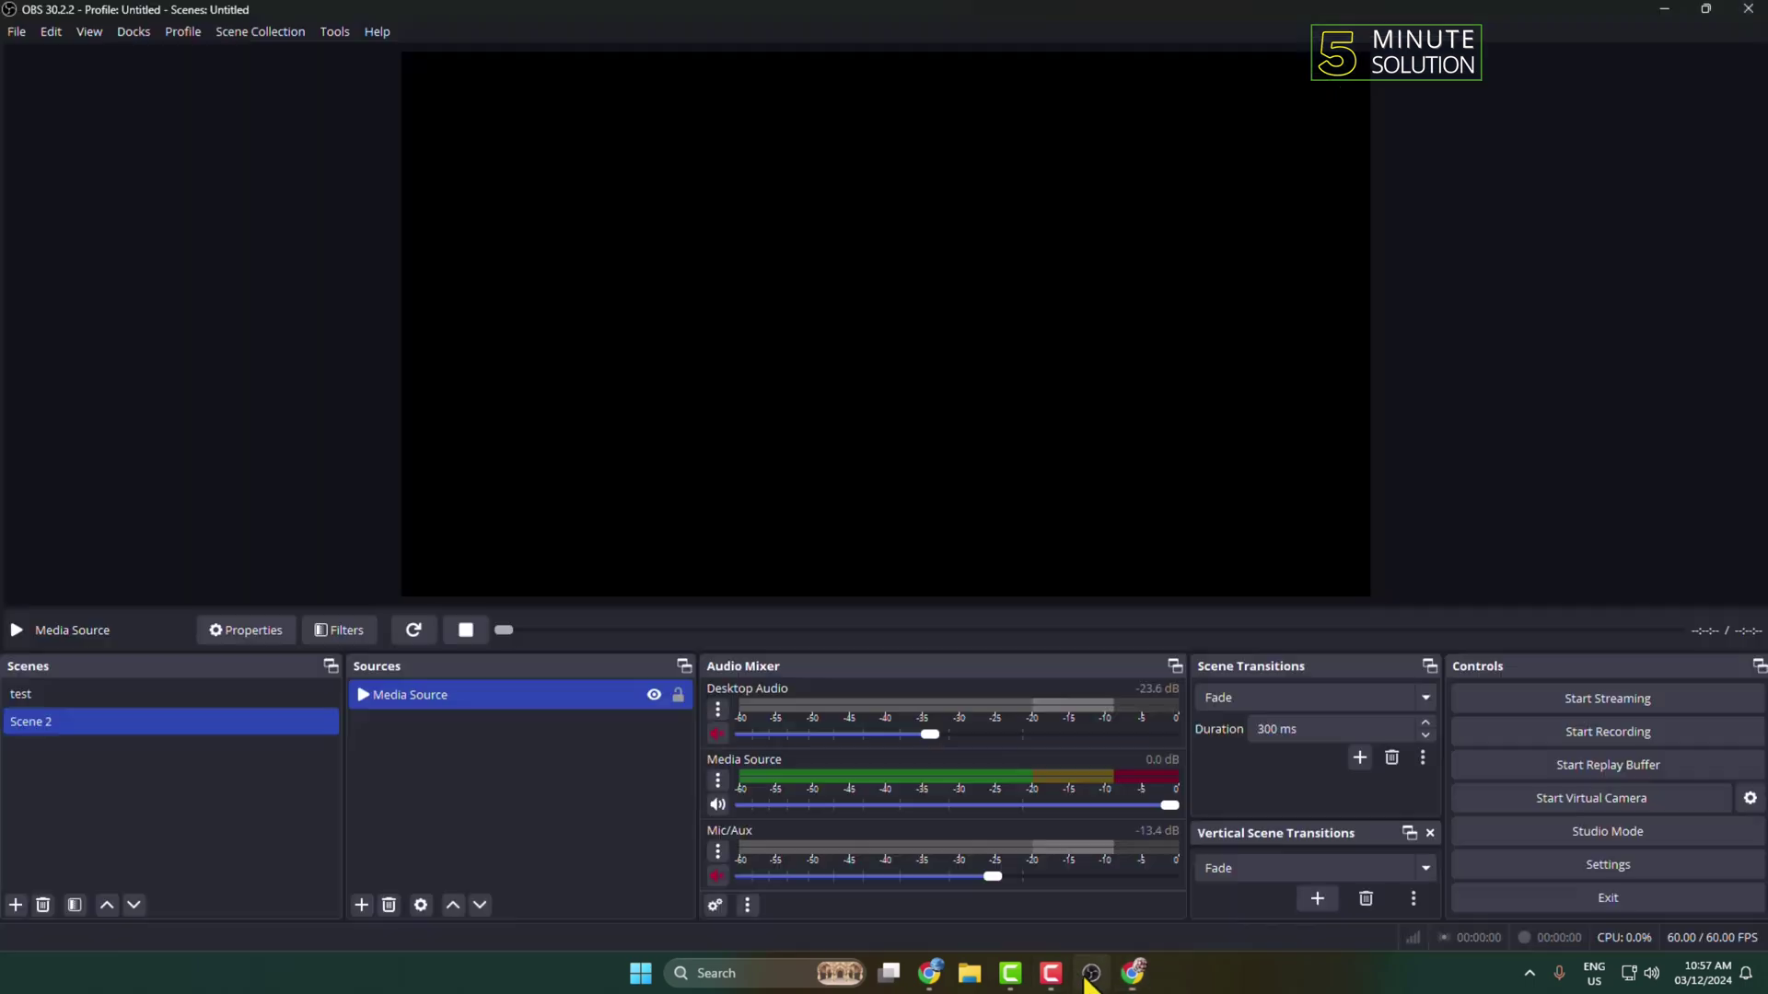
# Set the OBS stream service to Facebook Live from the full service list
pyautogui.click(1605, 866)
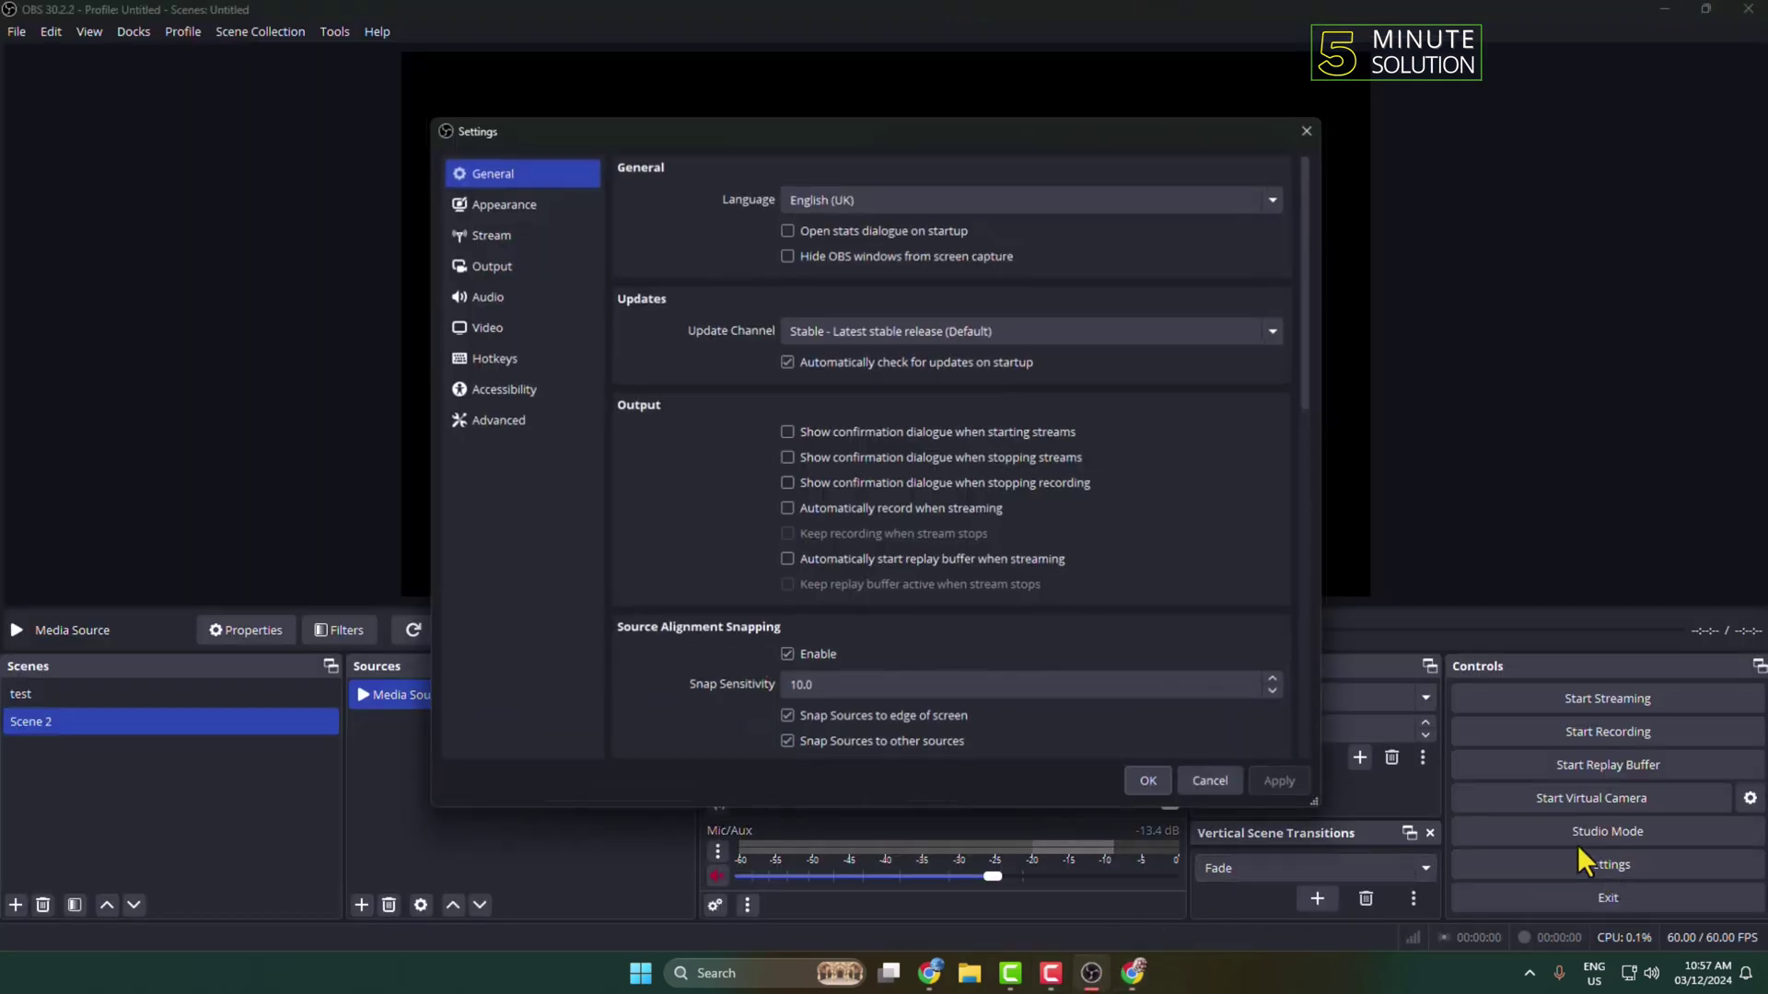
pyautogui.click(478, 235)
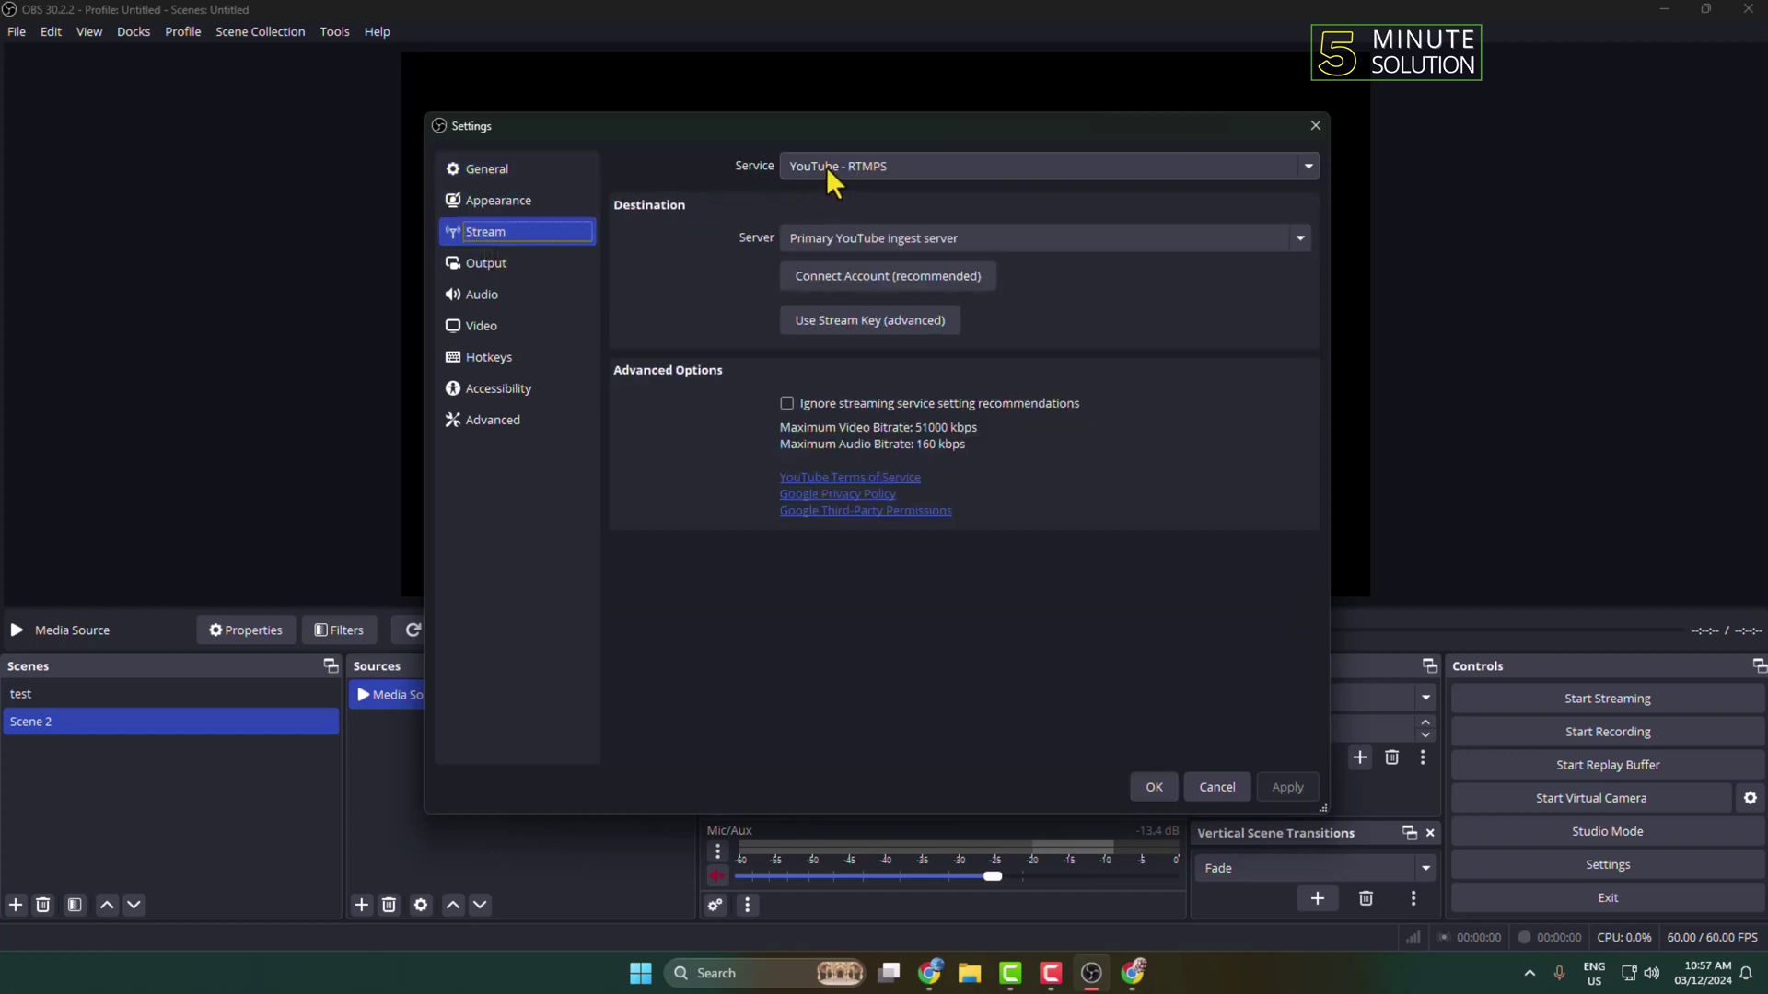
pyautogui.click(1304, 165)
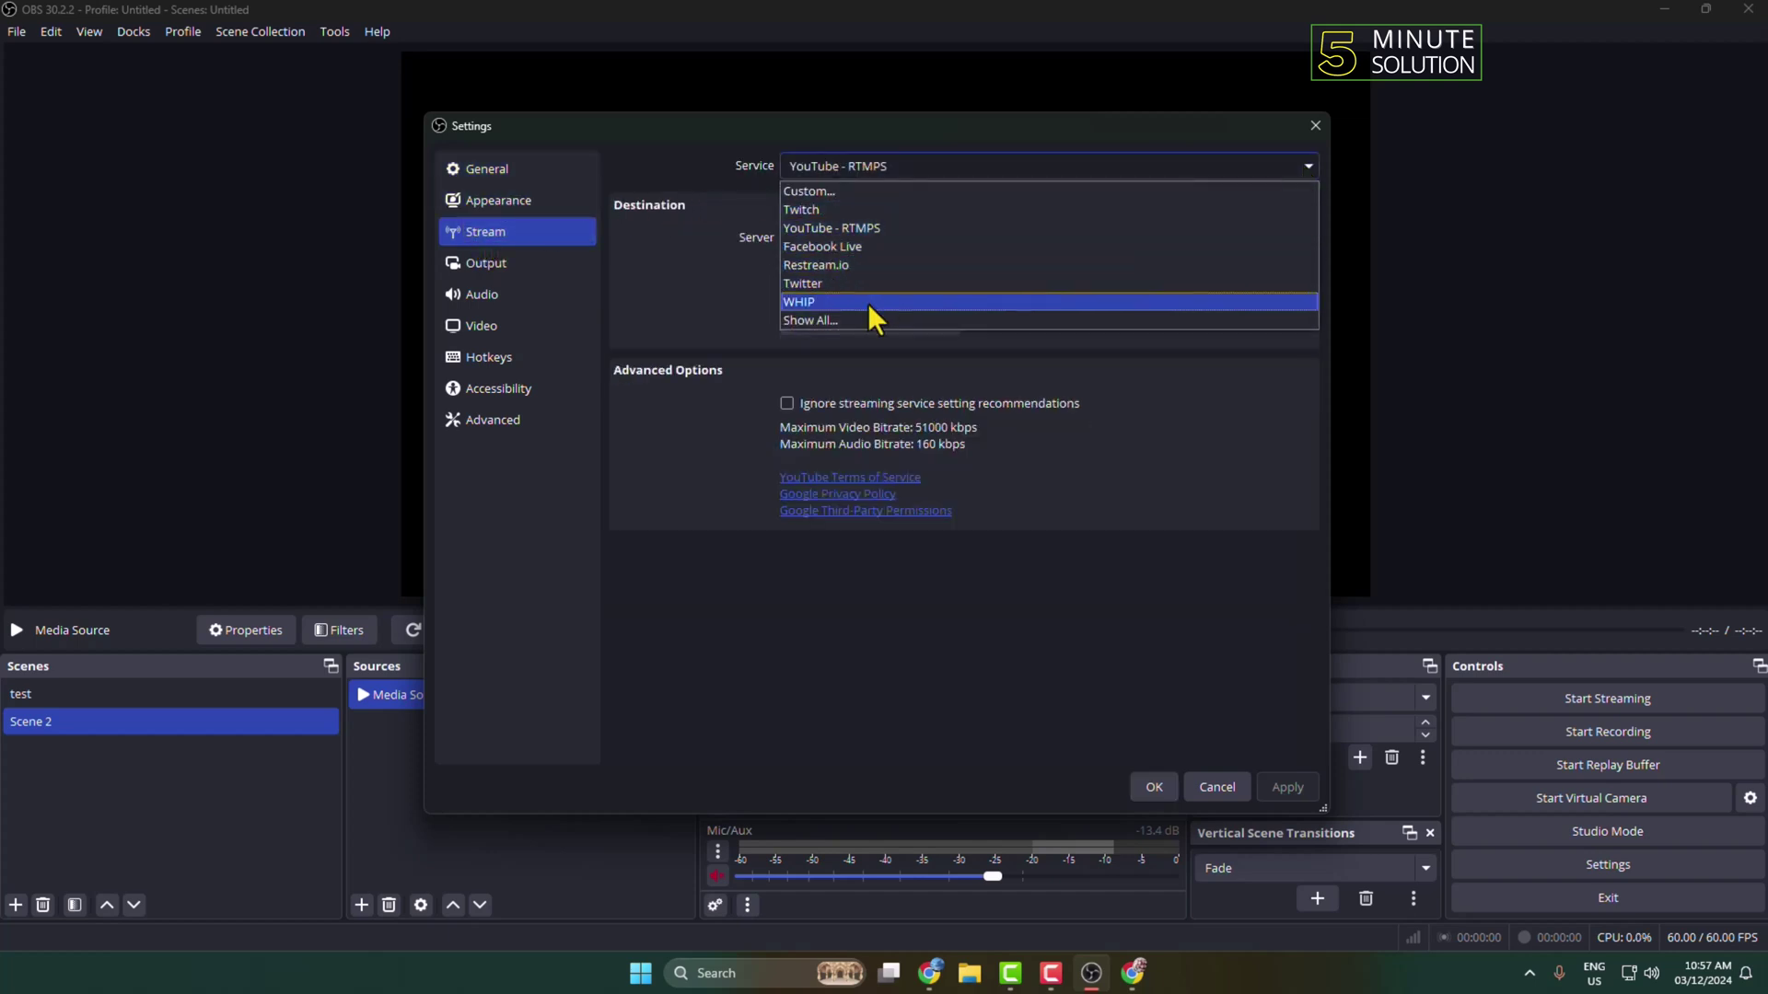
pyautogui.click(839, 319)
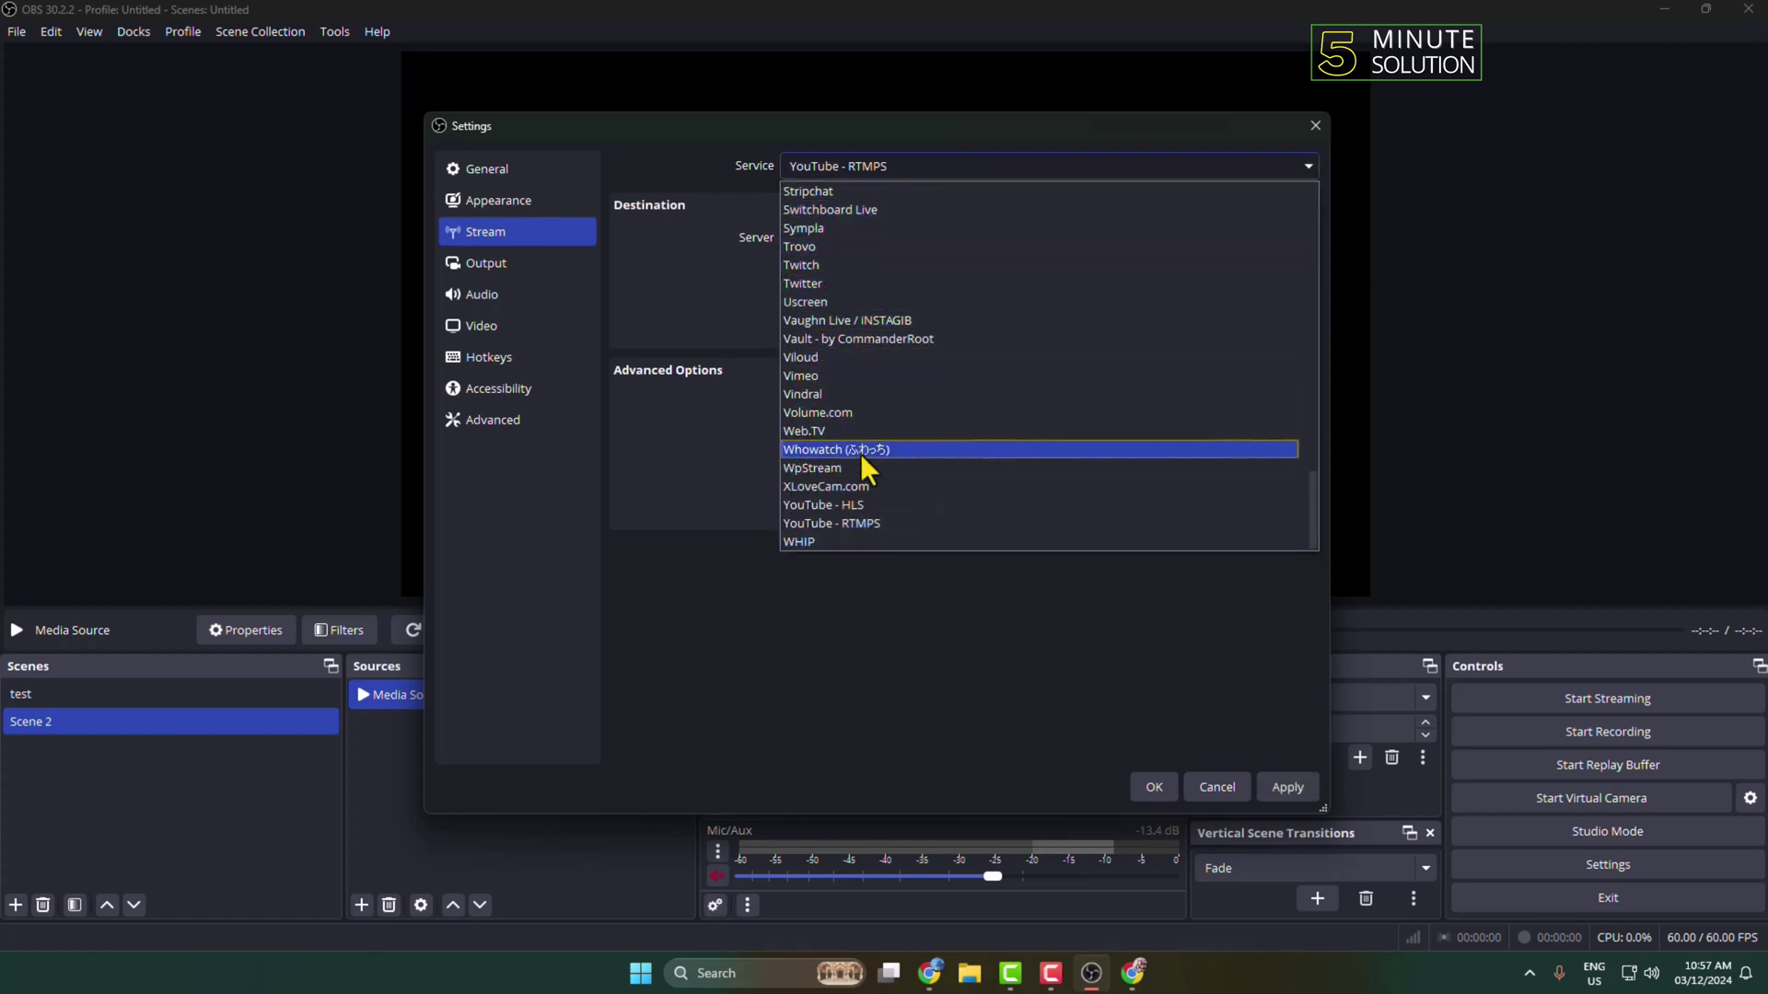
pyautogui.scroll(3, 859, 453)
pyautogui.scroll(8, 860, 453)
pyautogui.scroll(15, 854, 439)
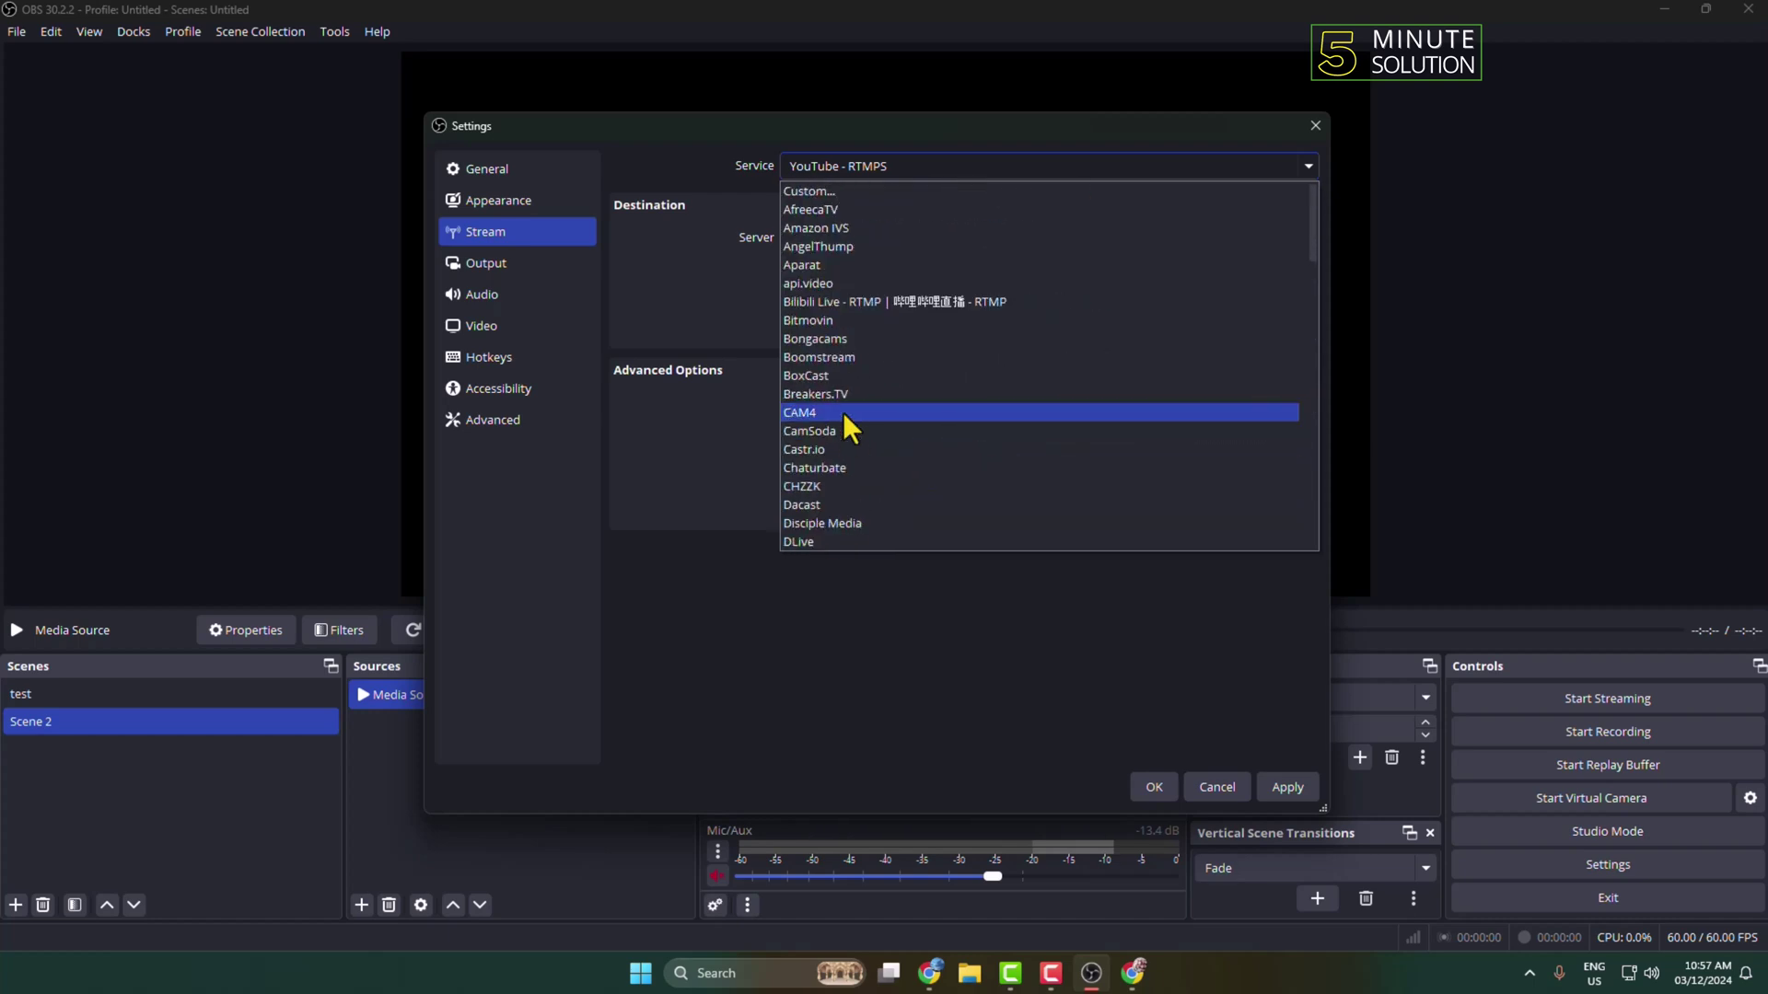
pyautogui.scroll(-4, 842, 428)
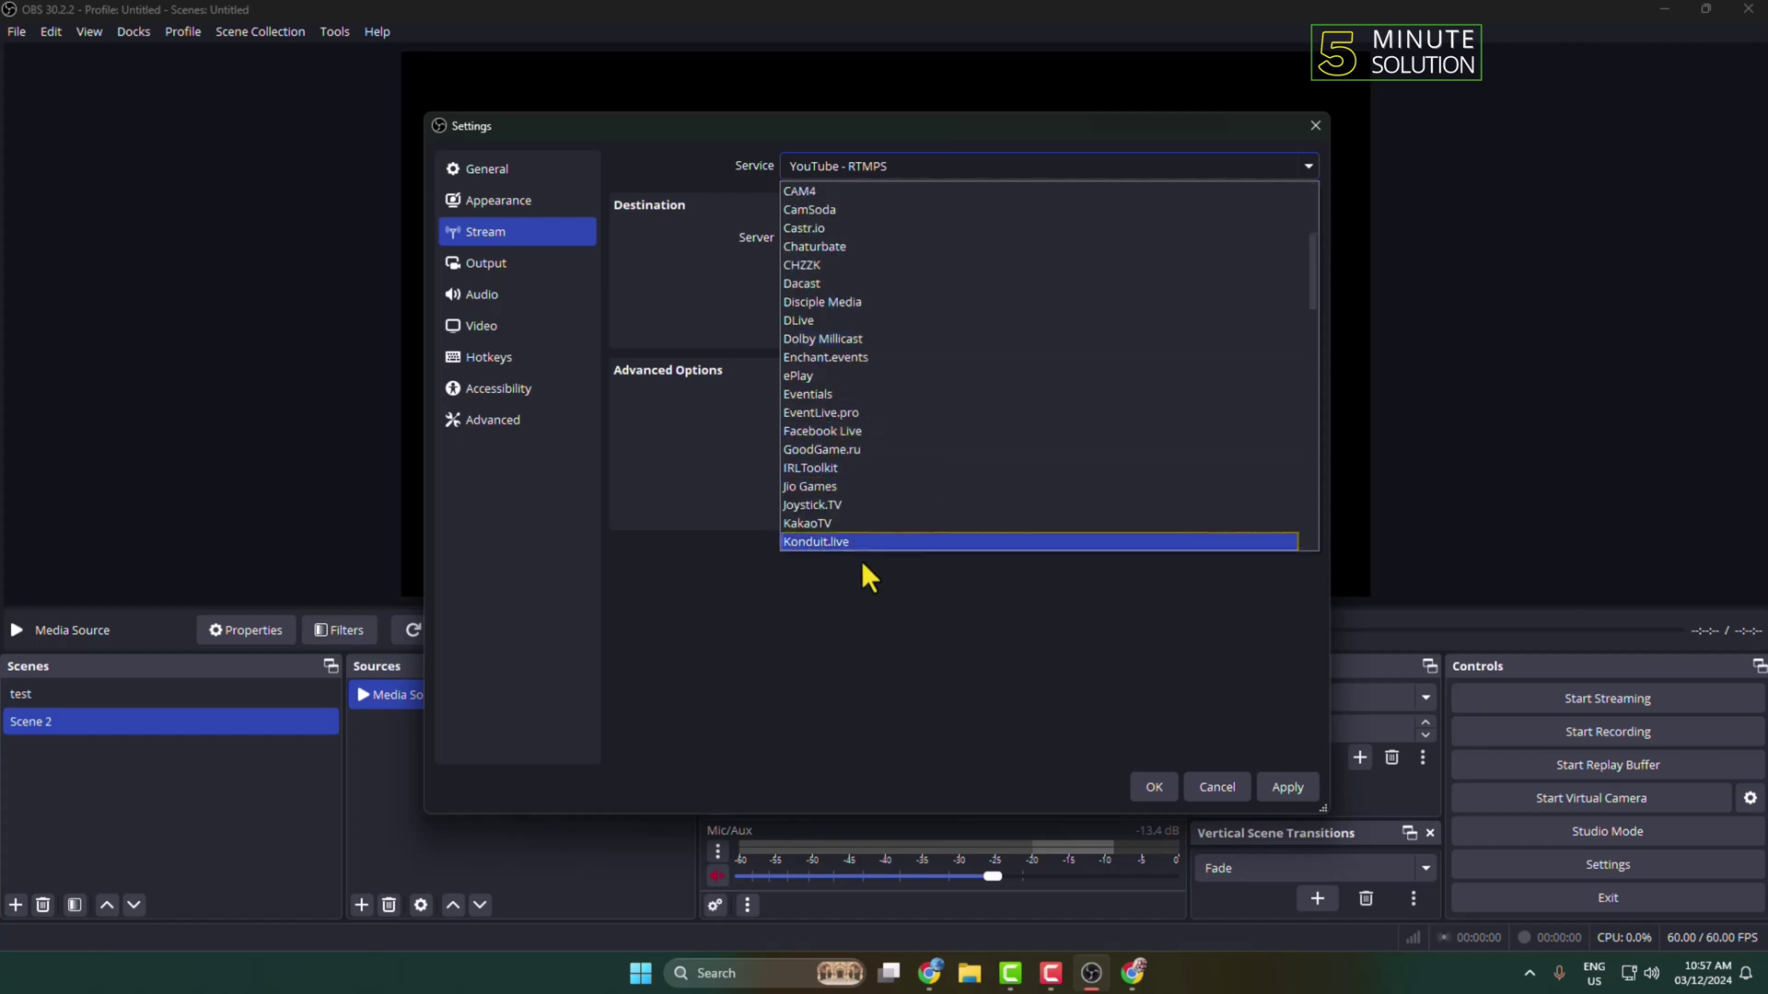
pyautogui.click(830, 433)
# Replace the stream key with the copied Facebook key, save settings, and start streaming
pyautogui.moveTo(1004, 274); pyautogui.dragTo(670, 256)
pyautogui.press('BackSpace')
pyautogui.rightClick(855, 287)
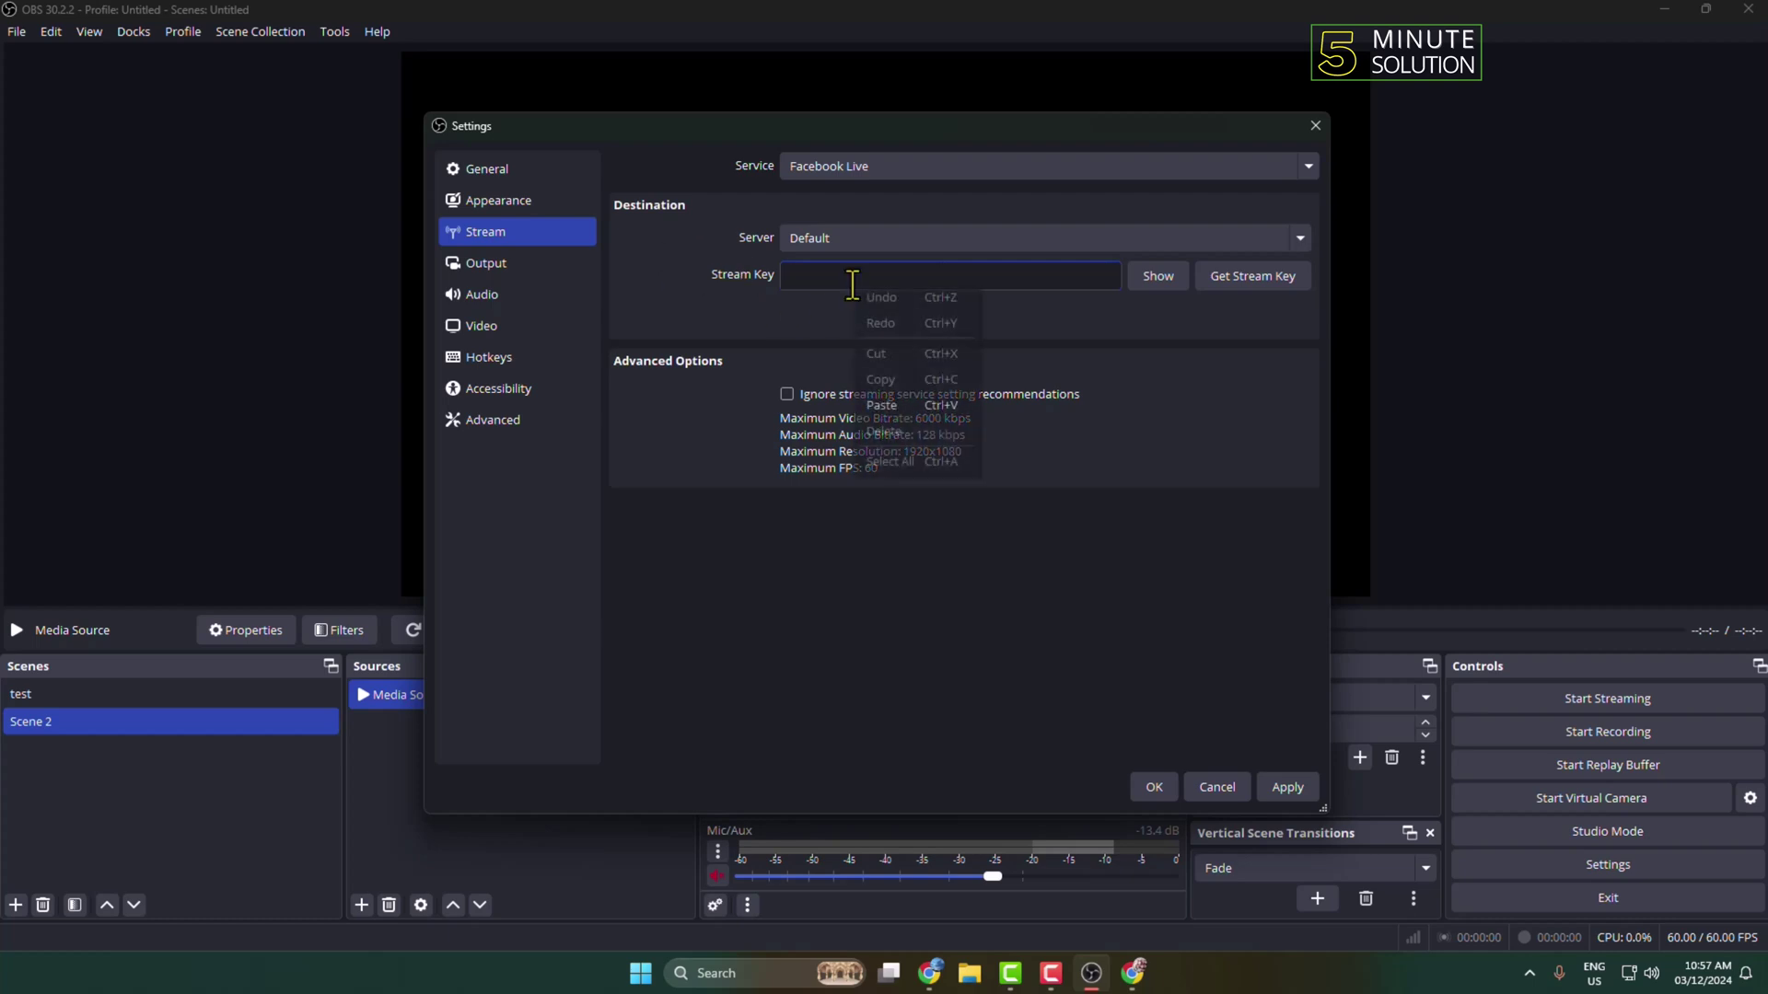
pyautogui.click(886, 411)
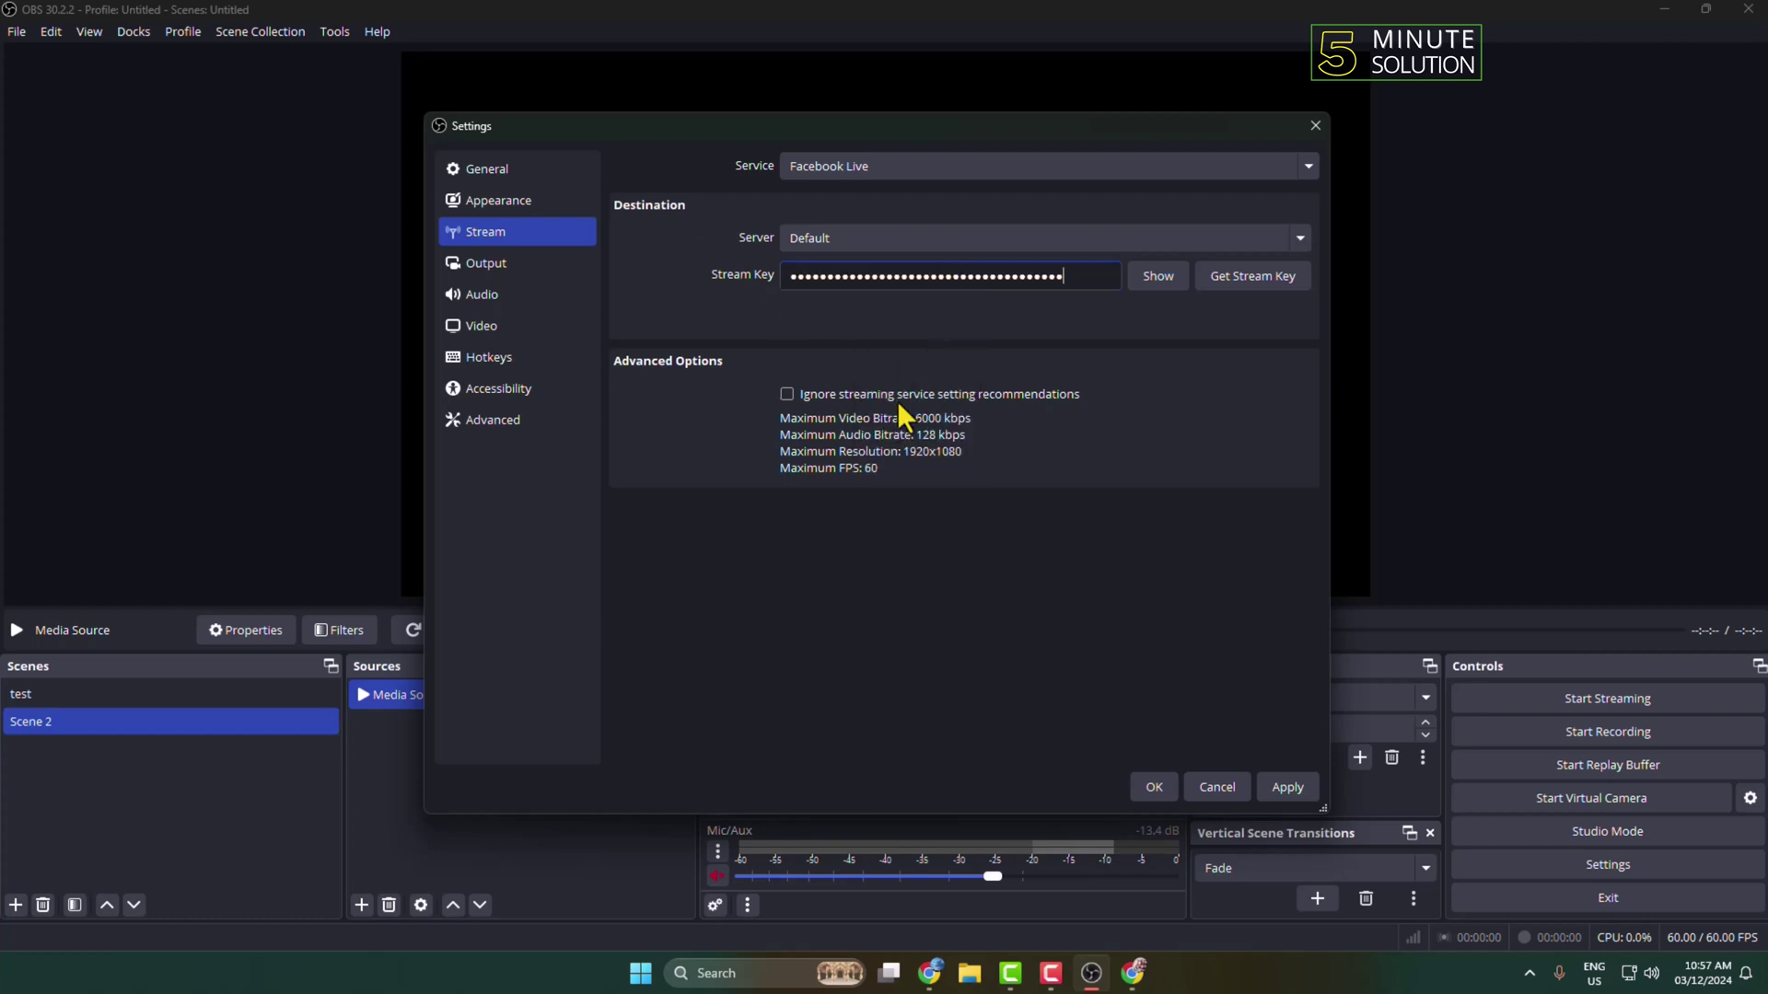
pyautogui.click(1285, 790)
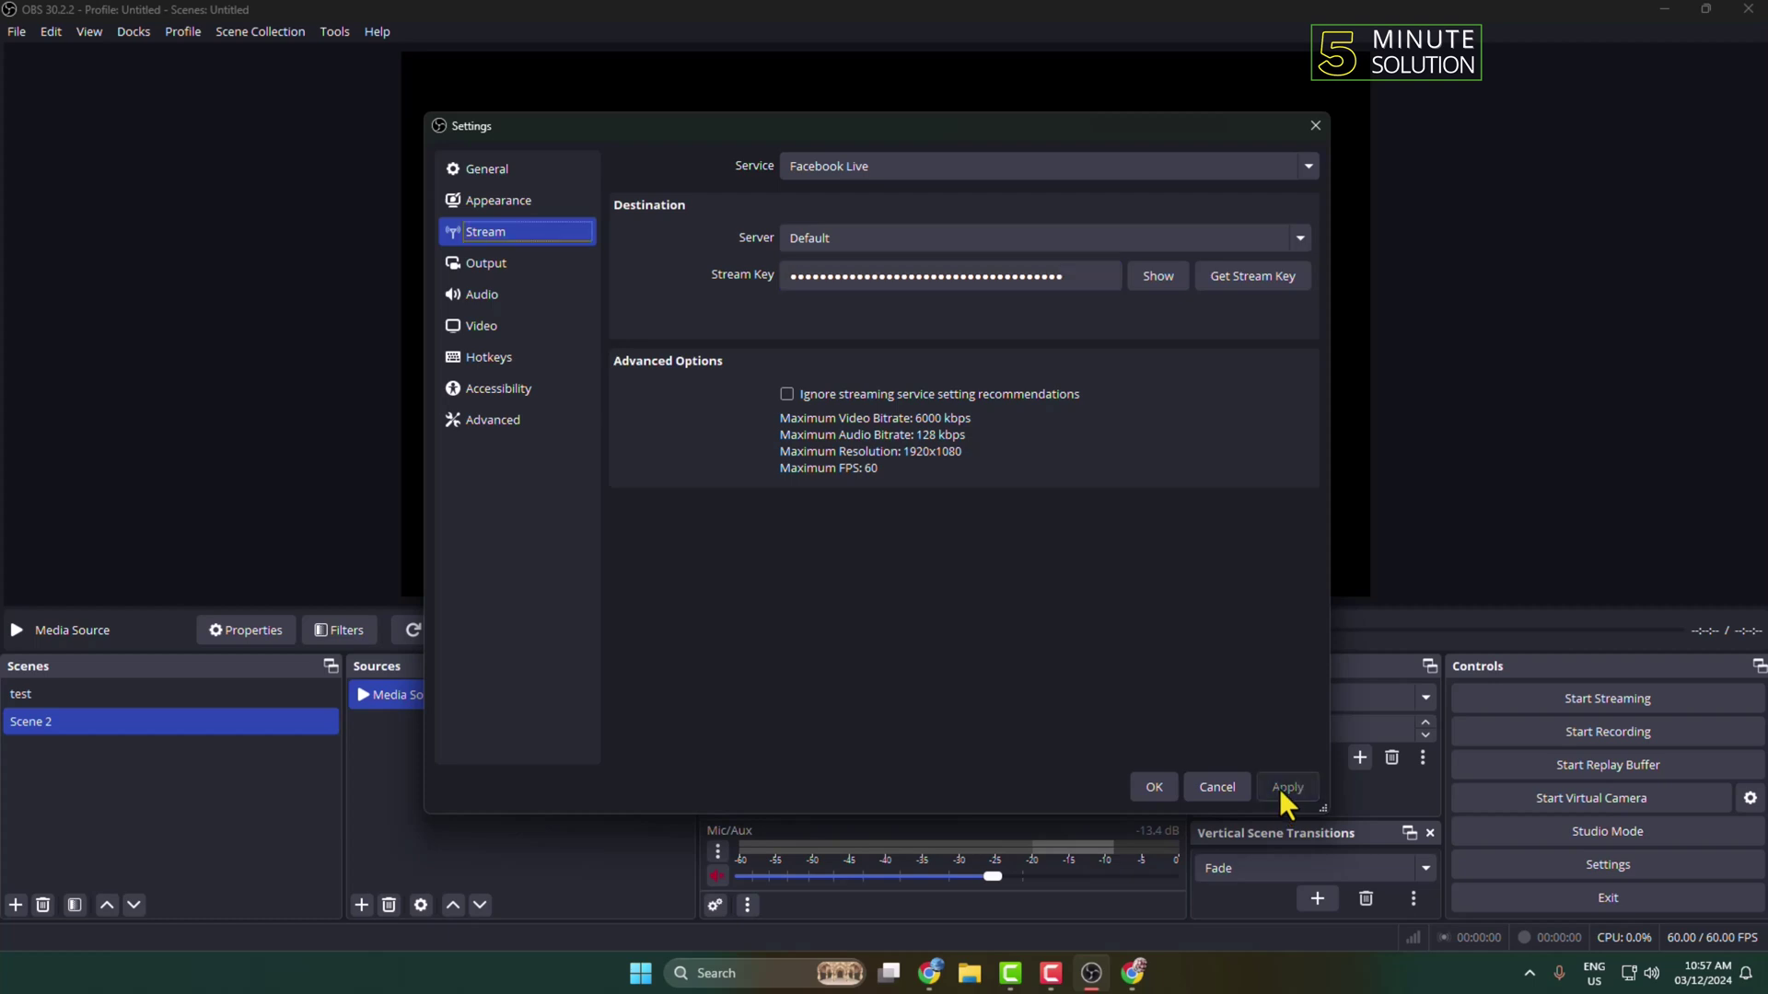
pyautogui.click(1154, 785)
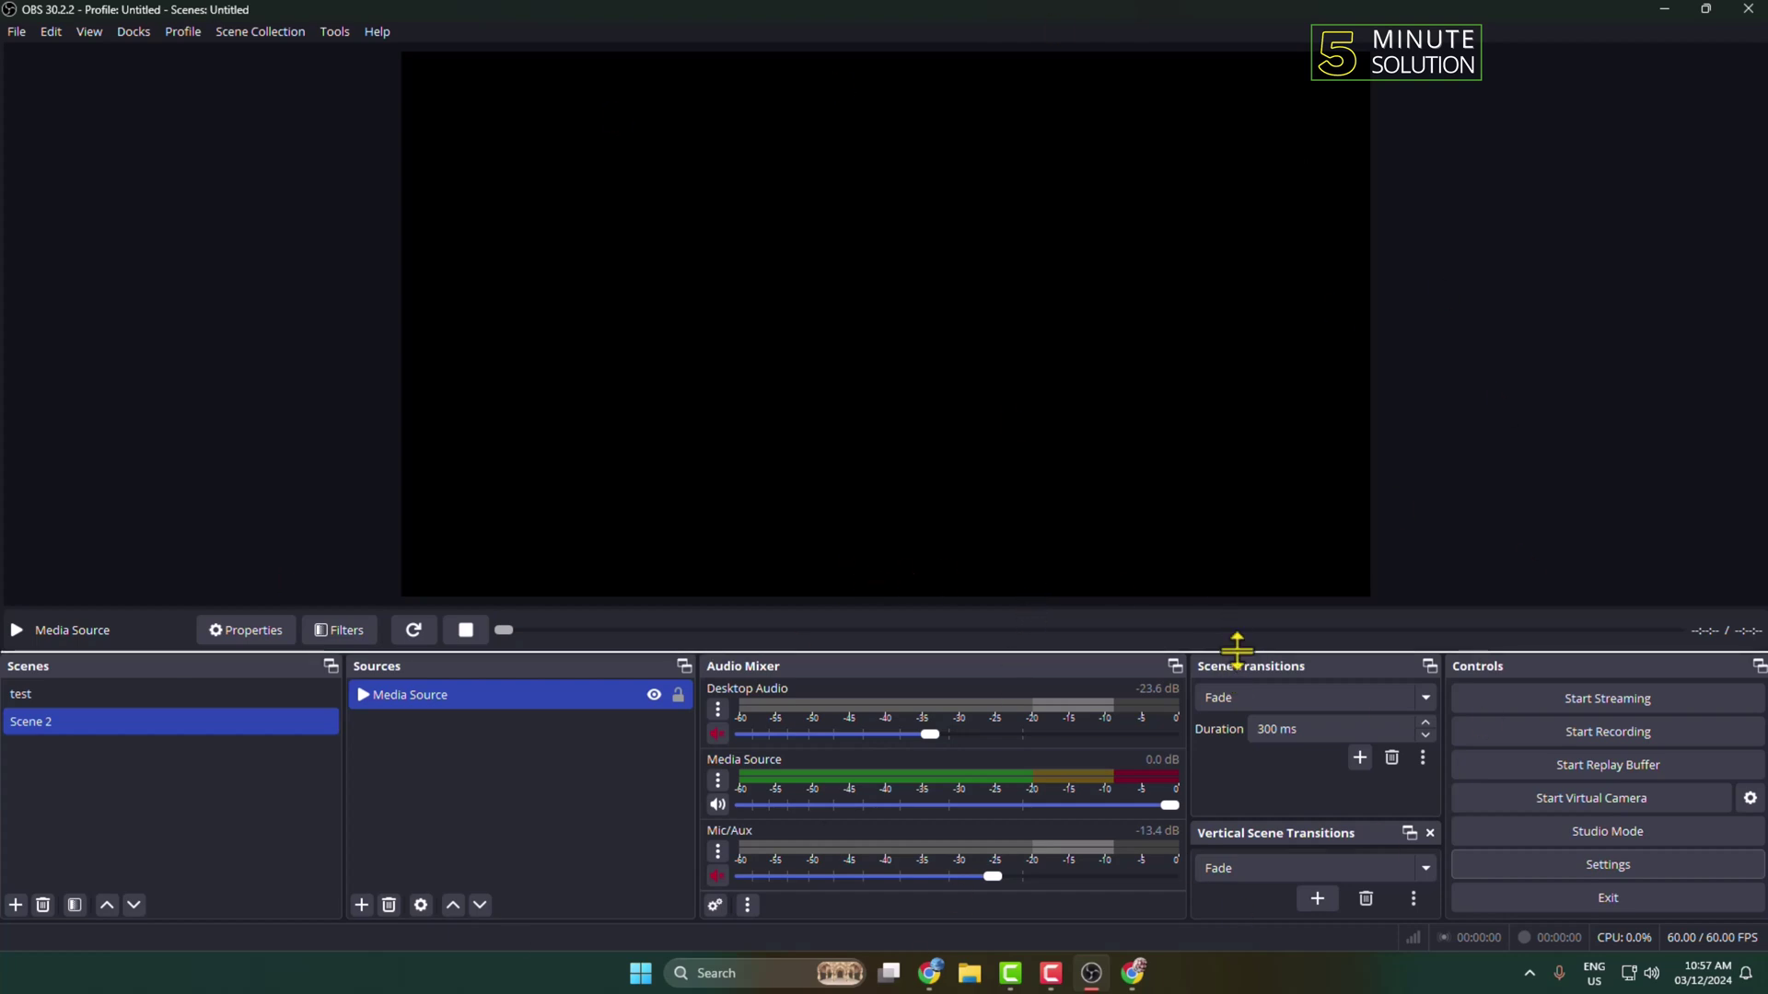
pyautogui.click(1533, 696)
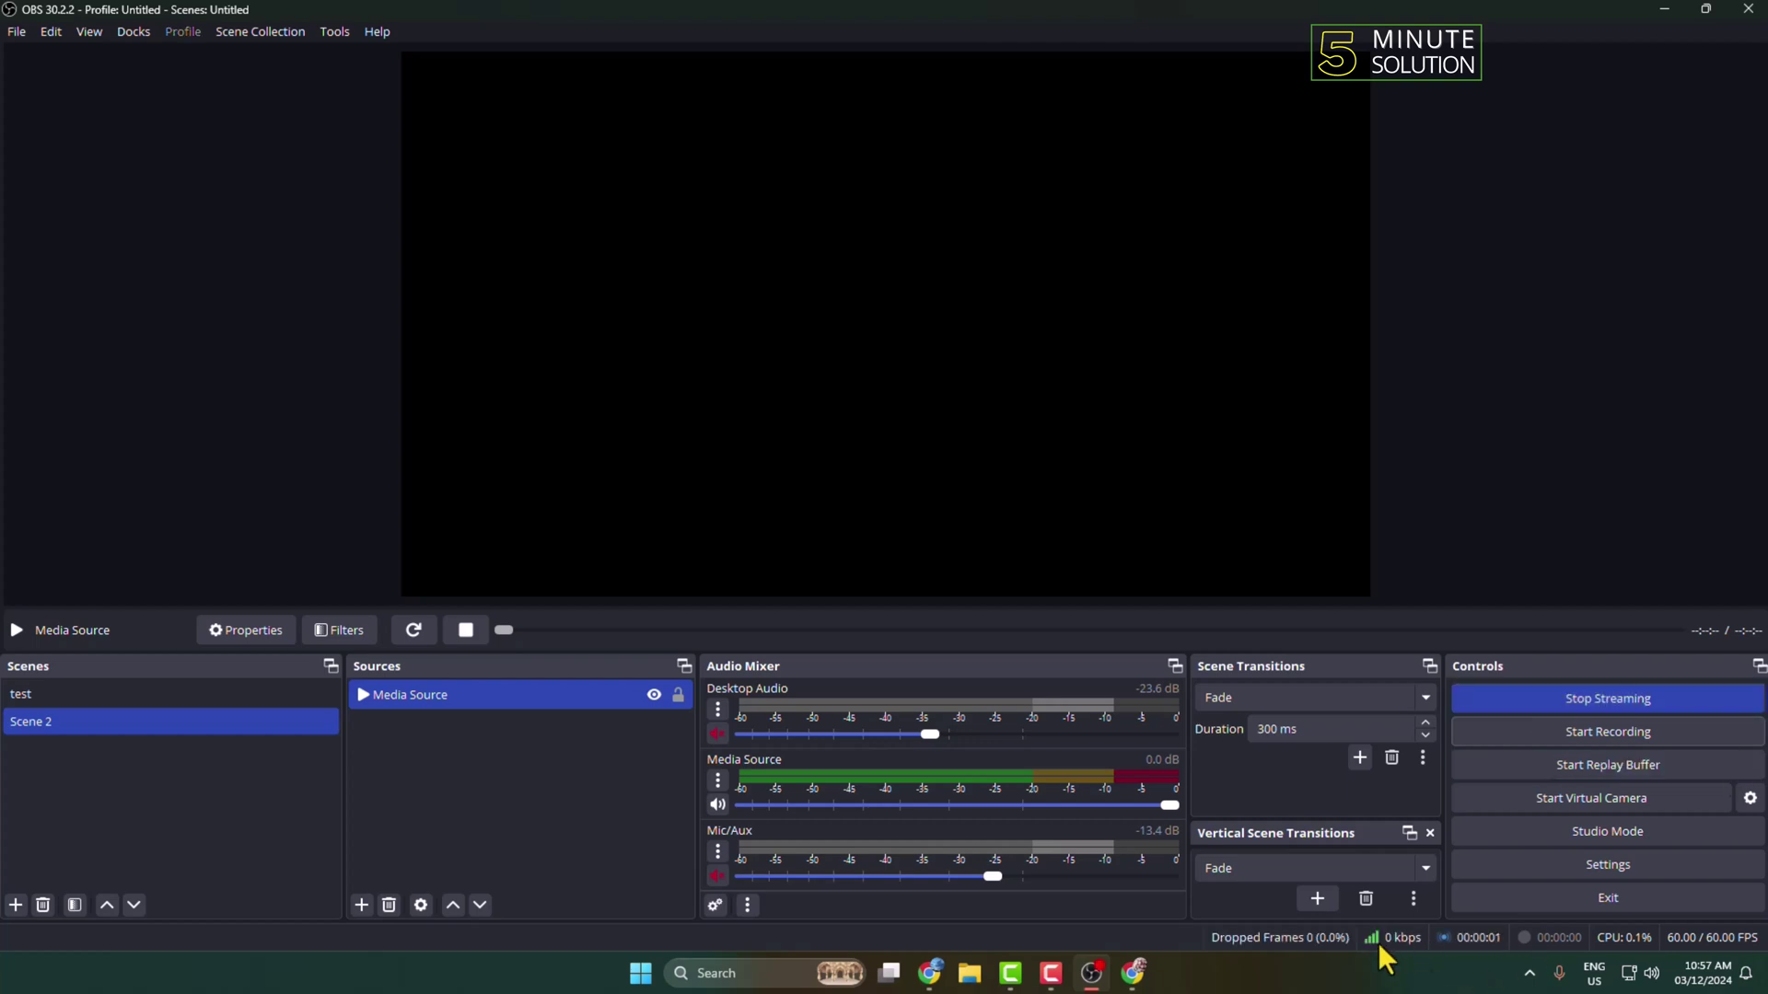
# In Facebook Live Producer, play the preview to confirm the OBS video arrives
pyautogui.click(1132, 974)
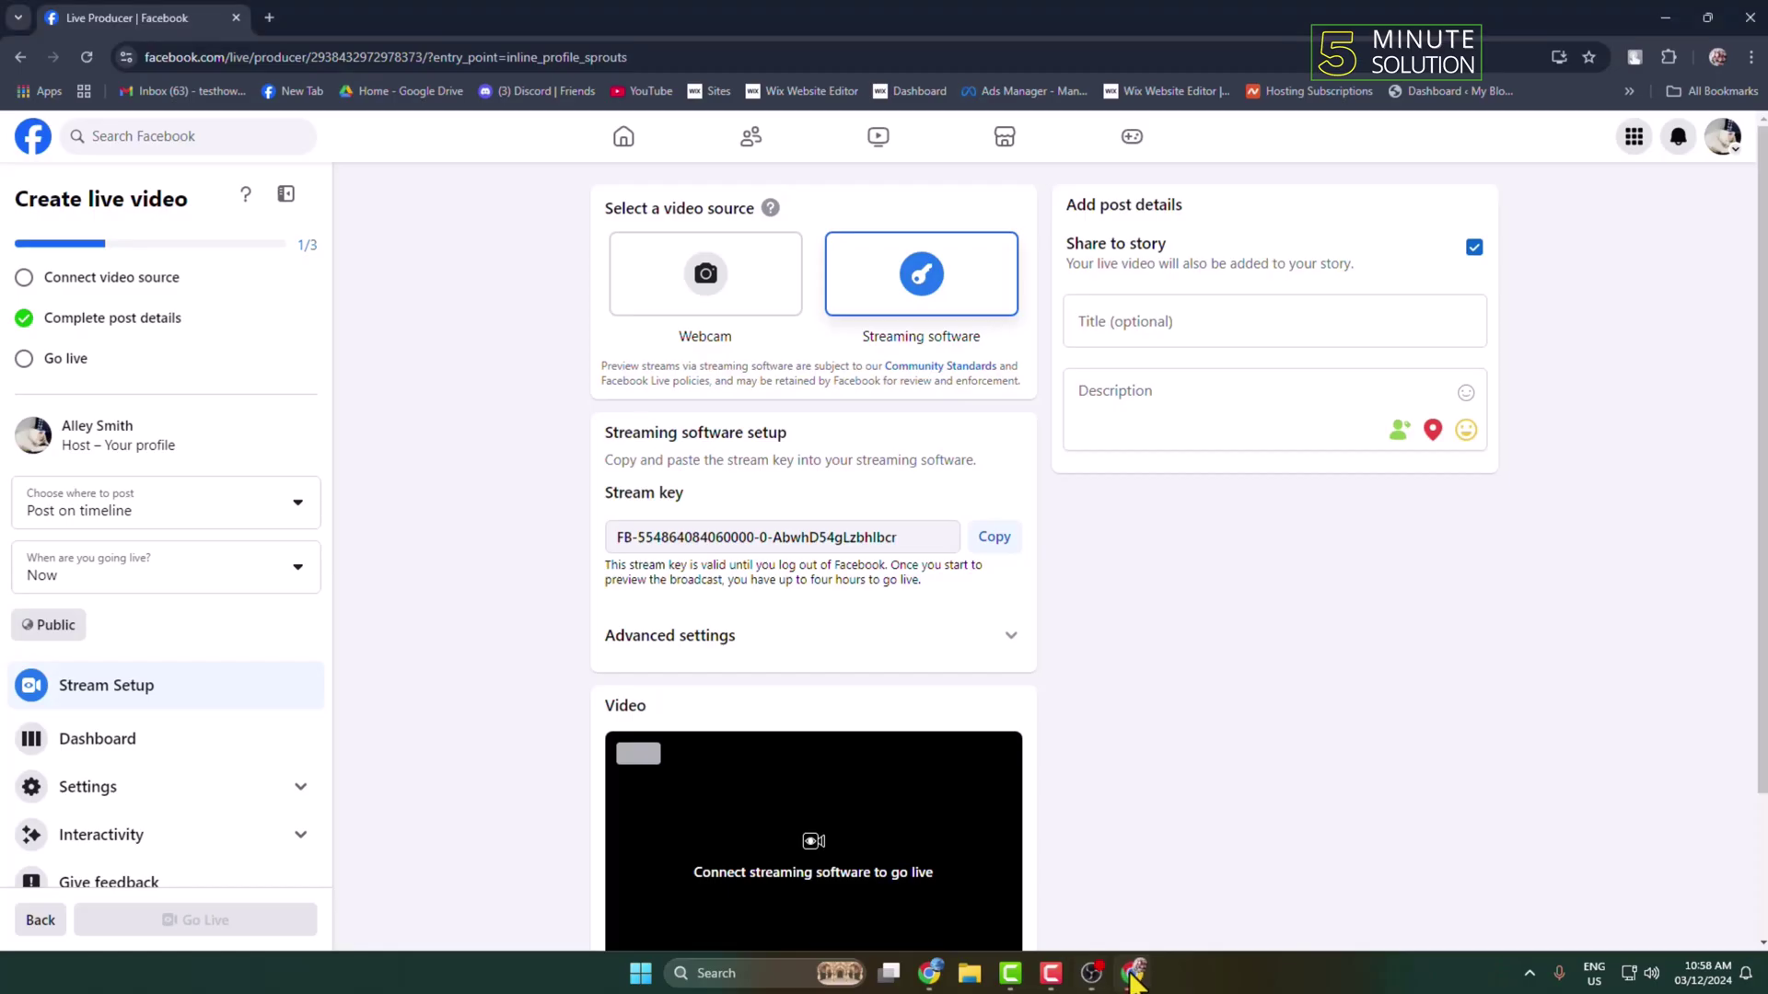
pyautogui.scroll(-3, 856, 399)
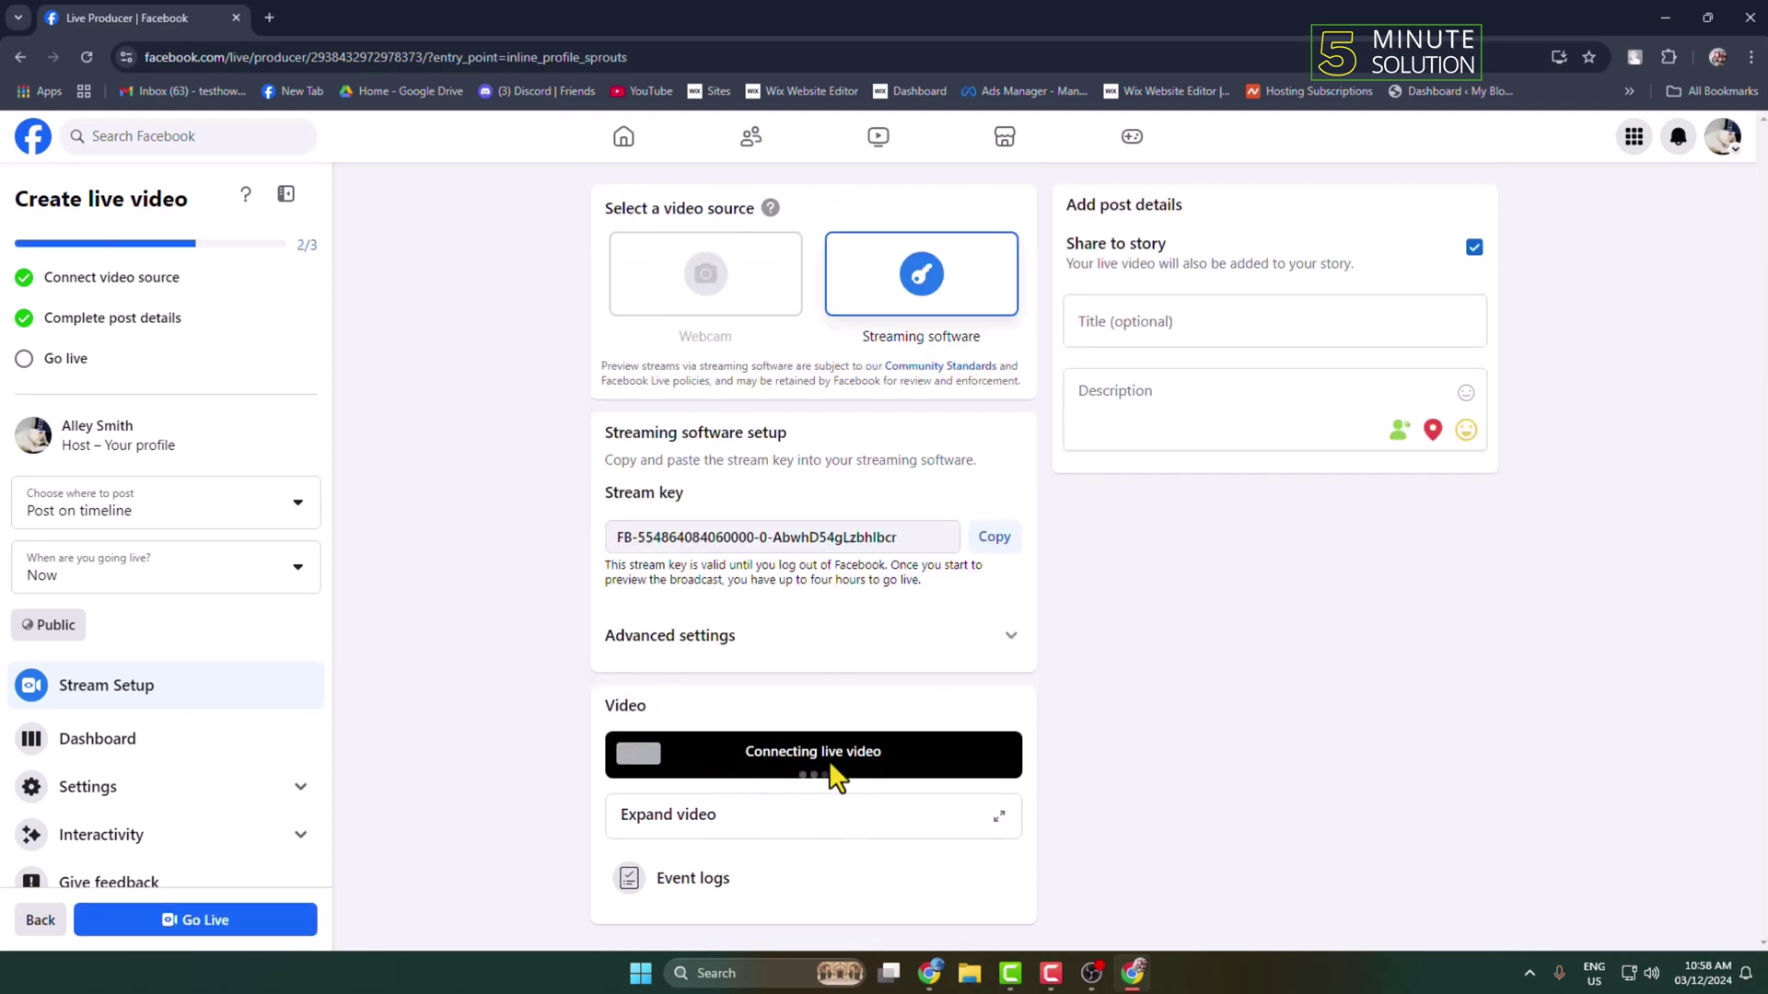
pyautogui.scroll(-3, 833, 778)
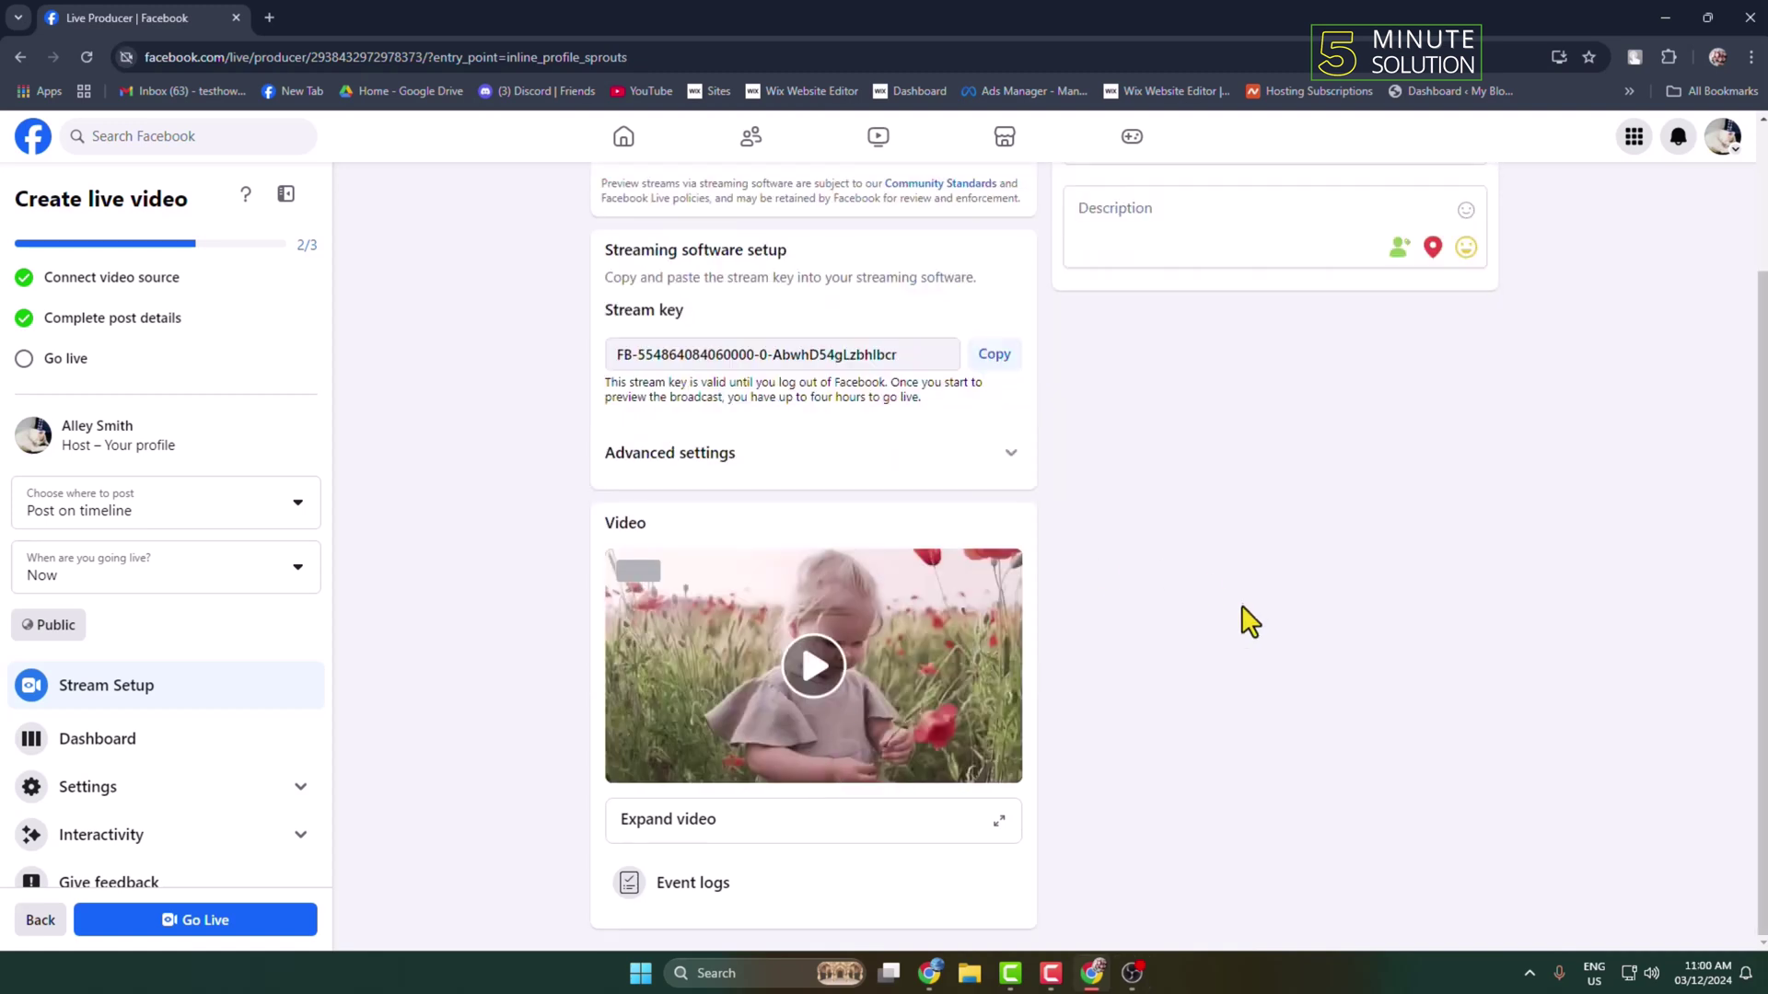
pyautogui.click(815, 666)
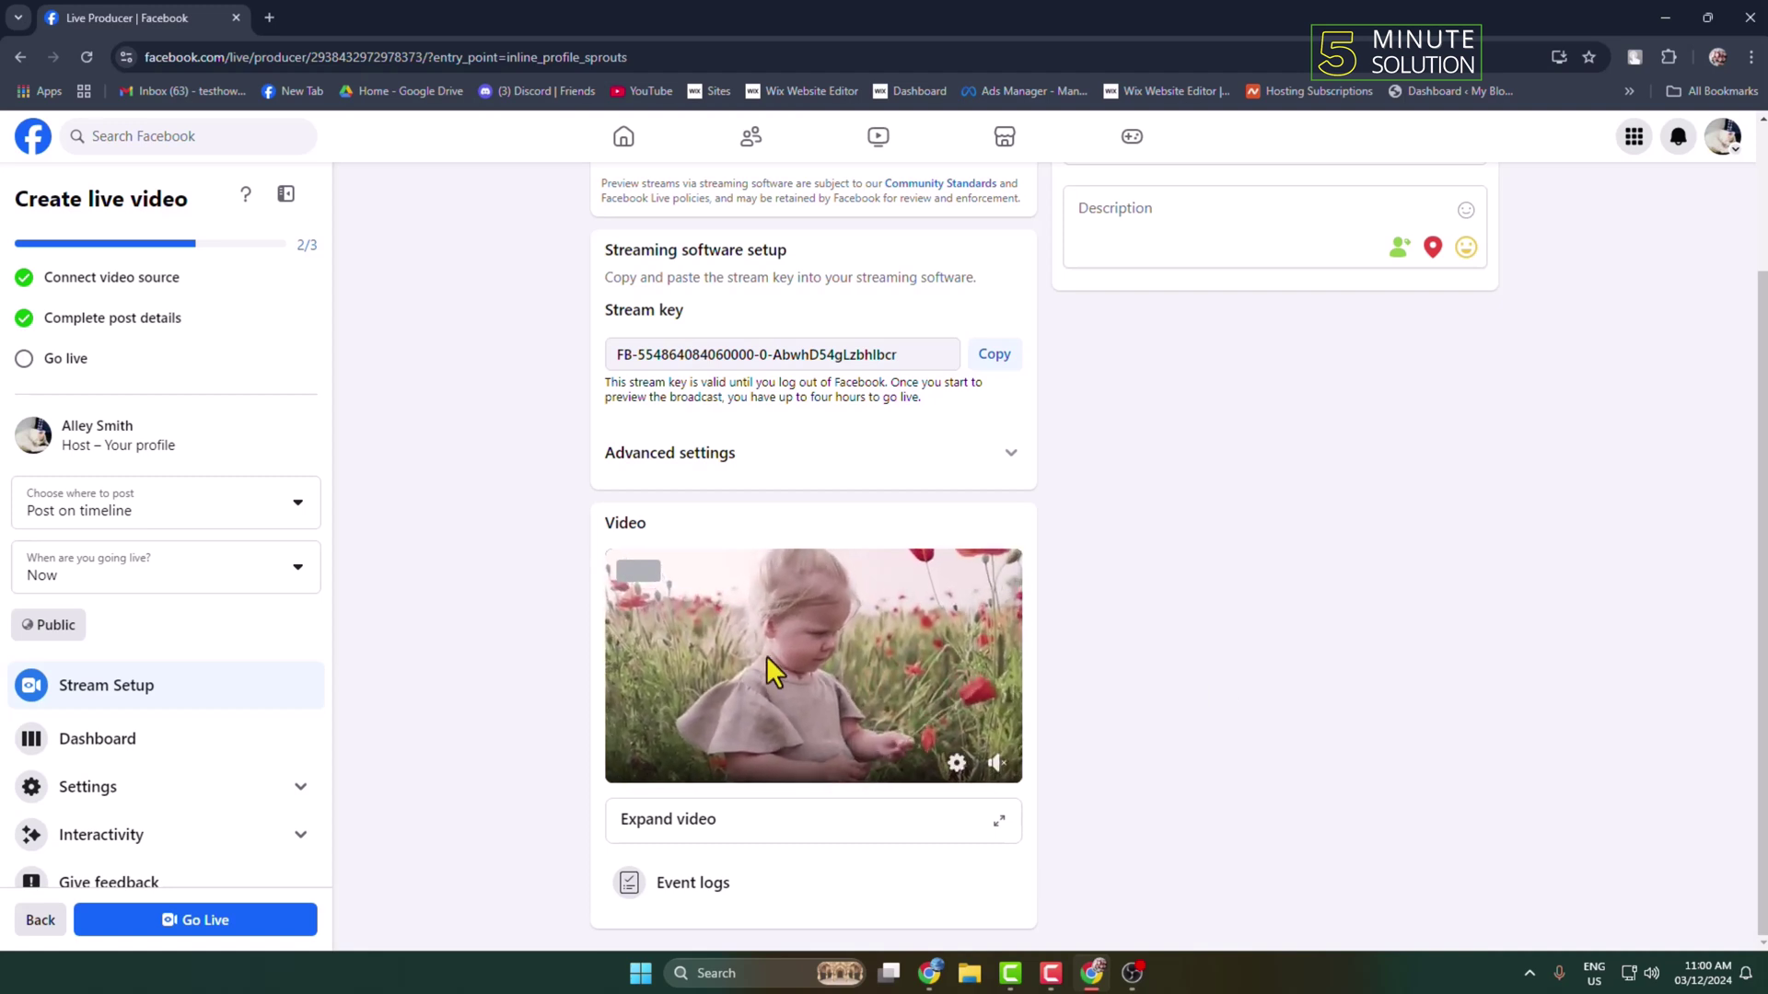
pyautogui.scroll(2, 787, 644)
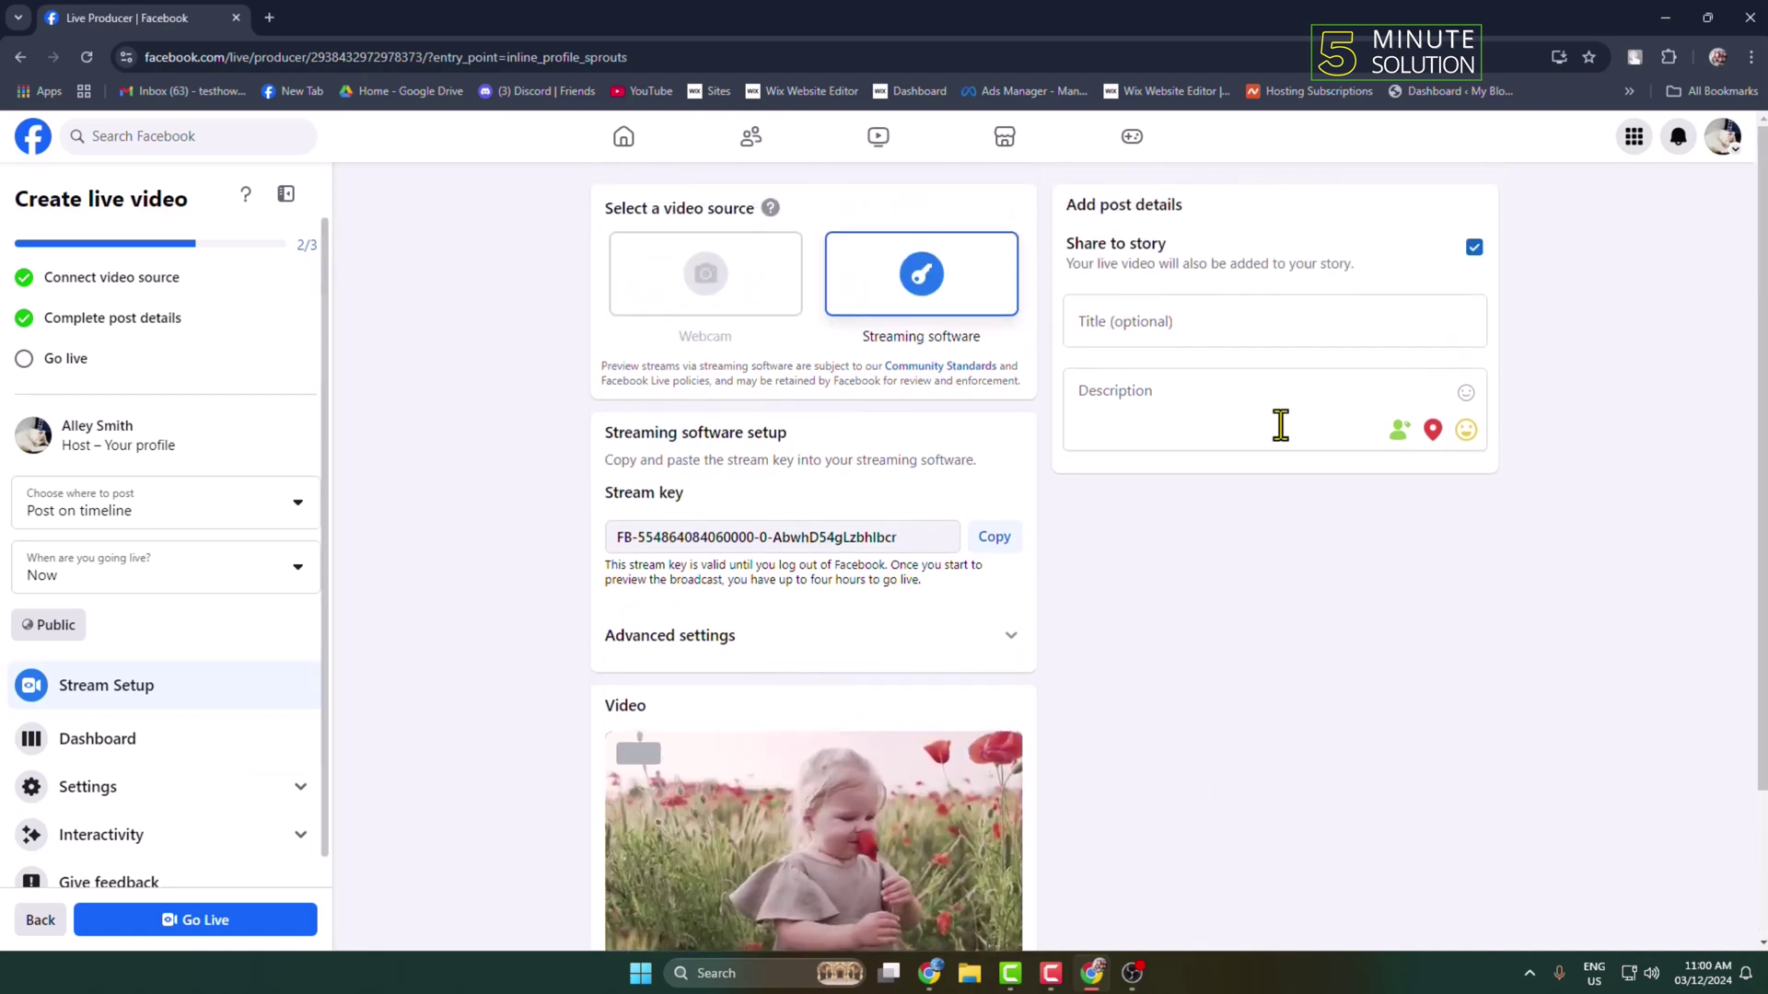
# Leave the title field empty and start the live broadcast with Go Live
pyautogui.click(1150, 341)
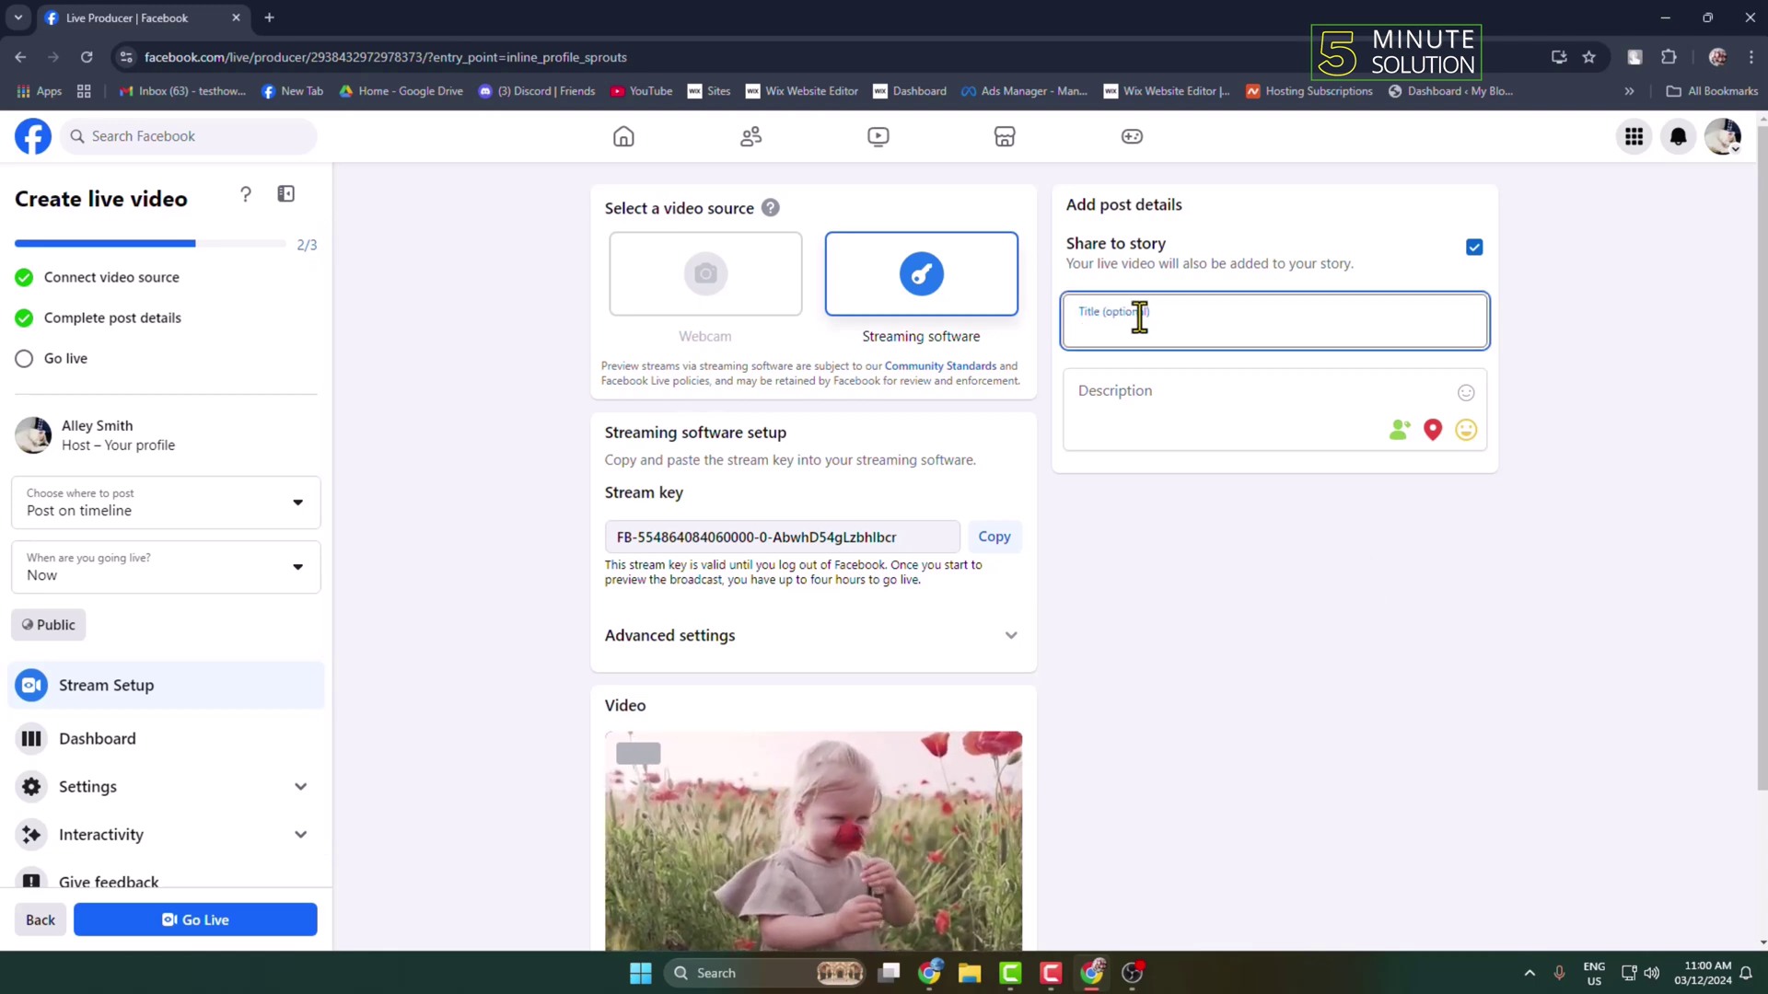
pyautogui.click(1156, 359)
pyautogui.scroll(-1, 272, 723)
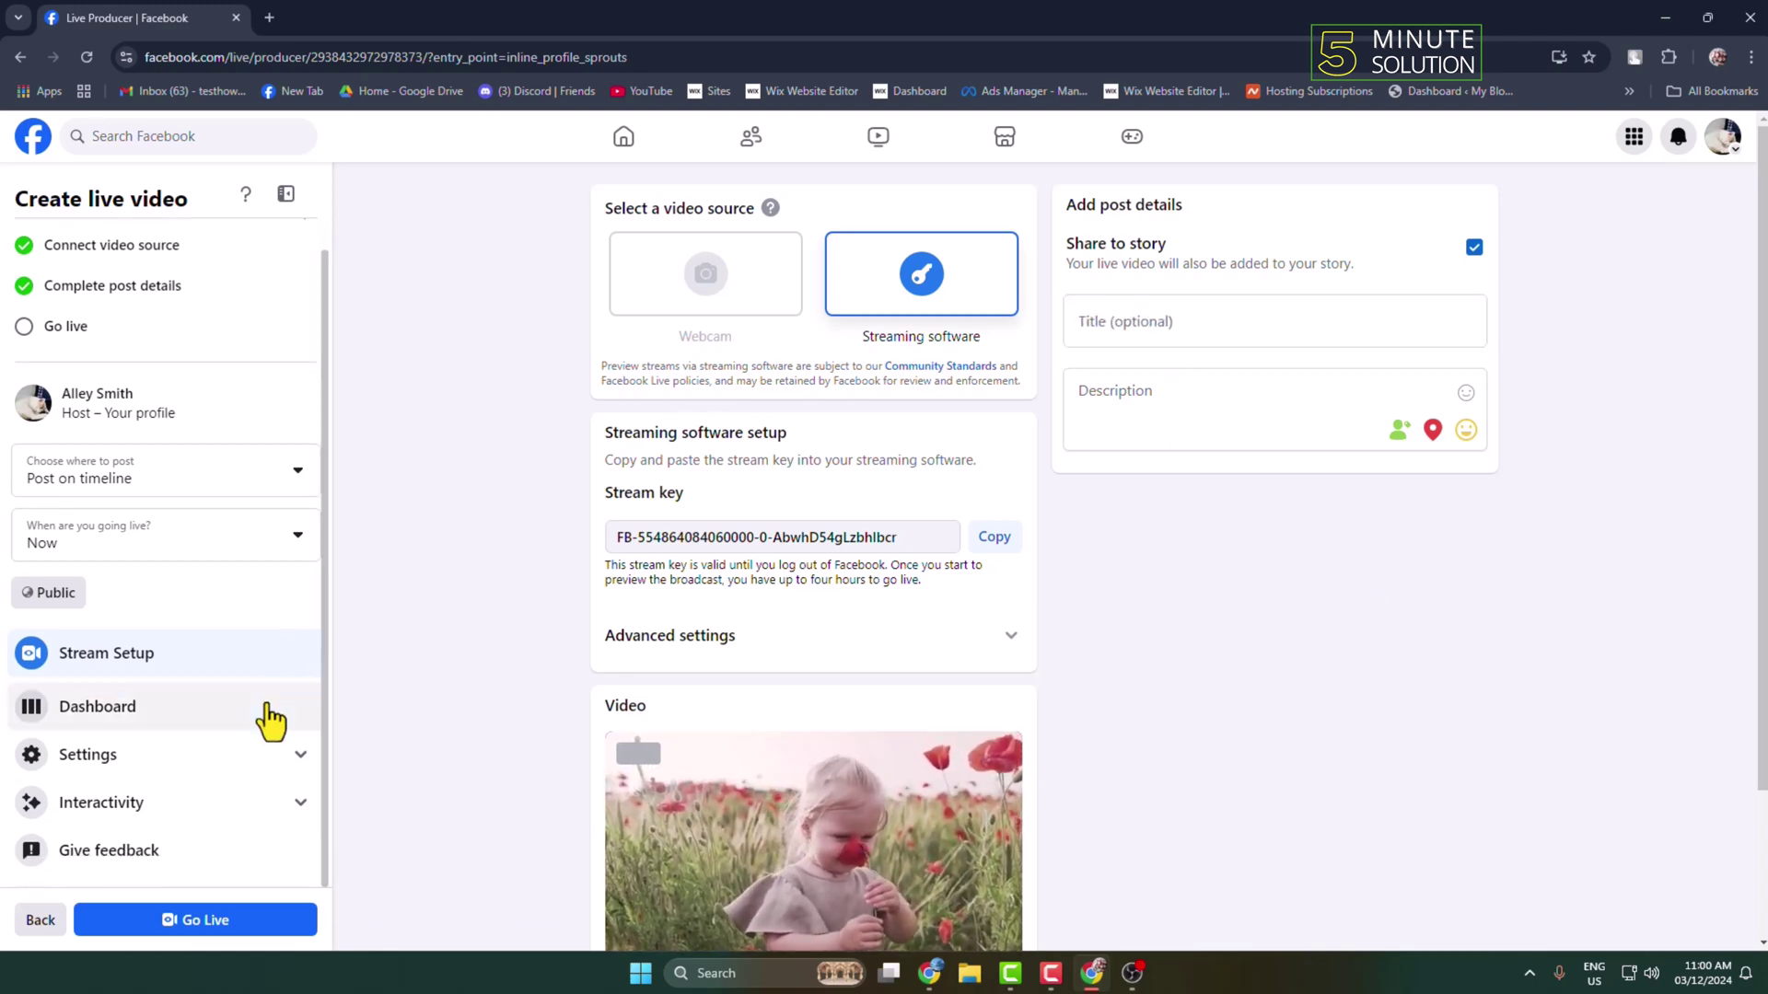
pyautogui.scroll(1, 276, 718)
pyautogui.click(219, 930)
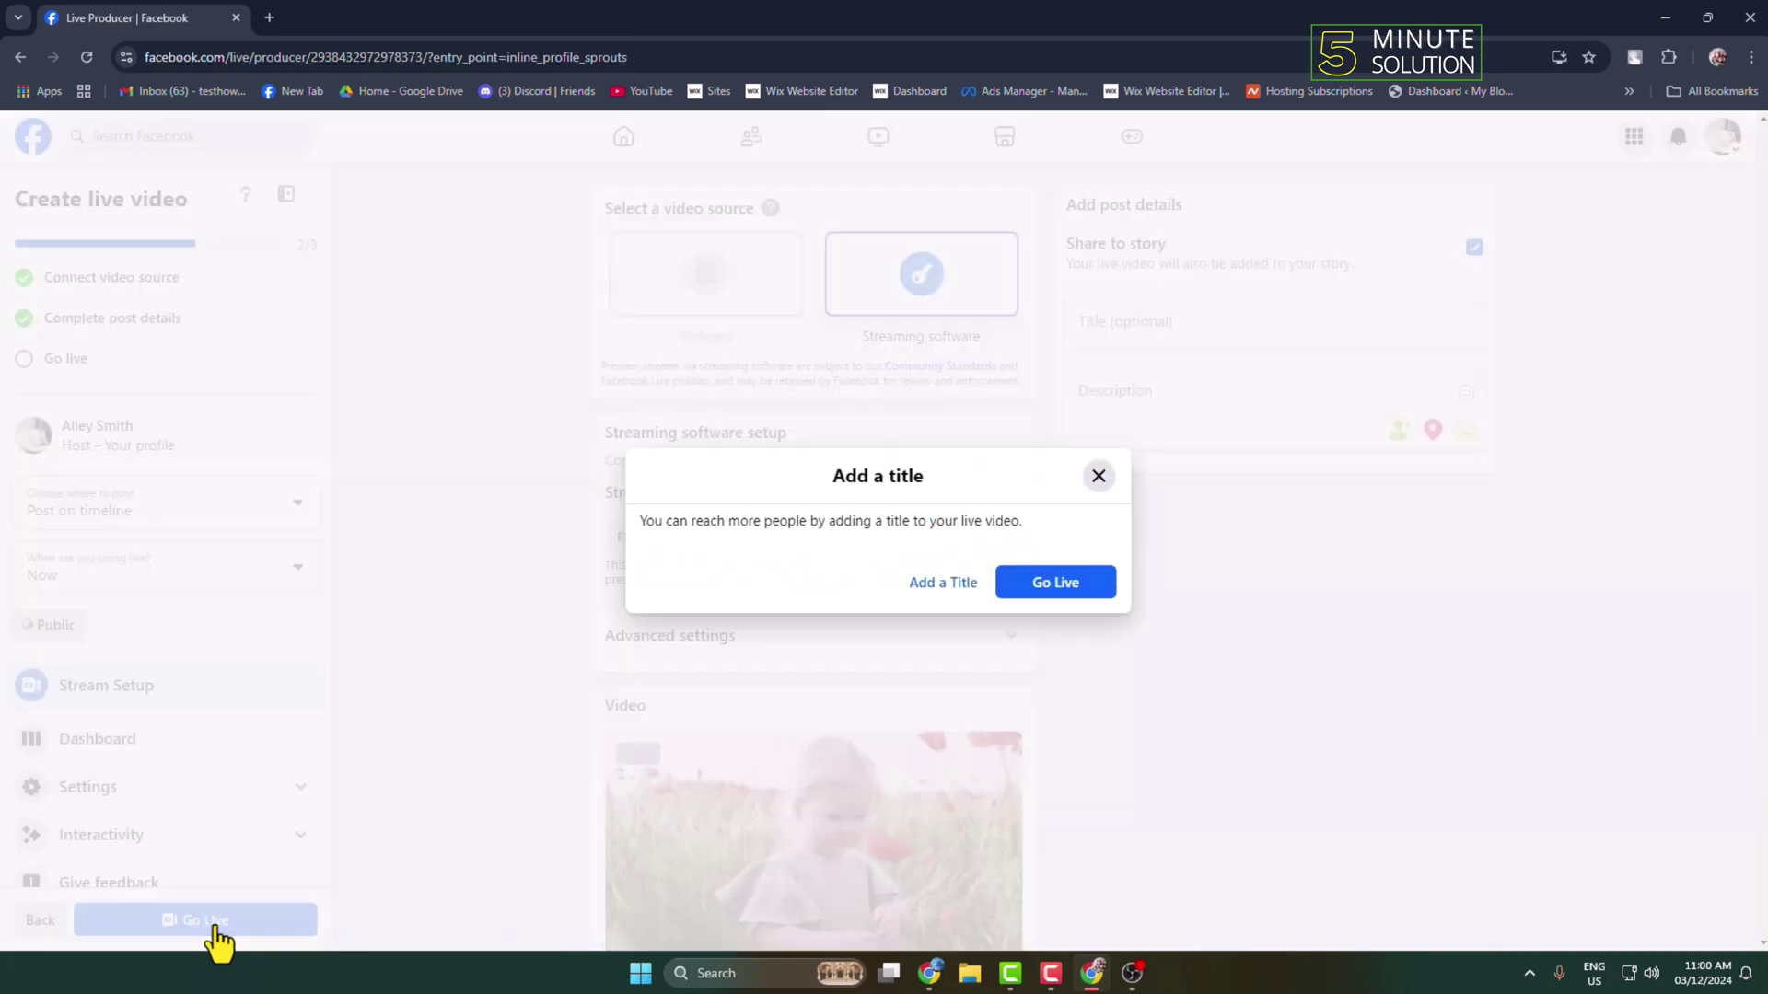
# Go live without a title and check the 'You're now live' message on the dashboard
pyautogui.click(1045, 589)
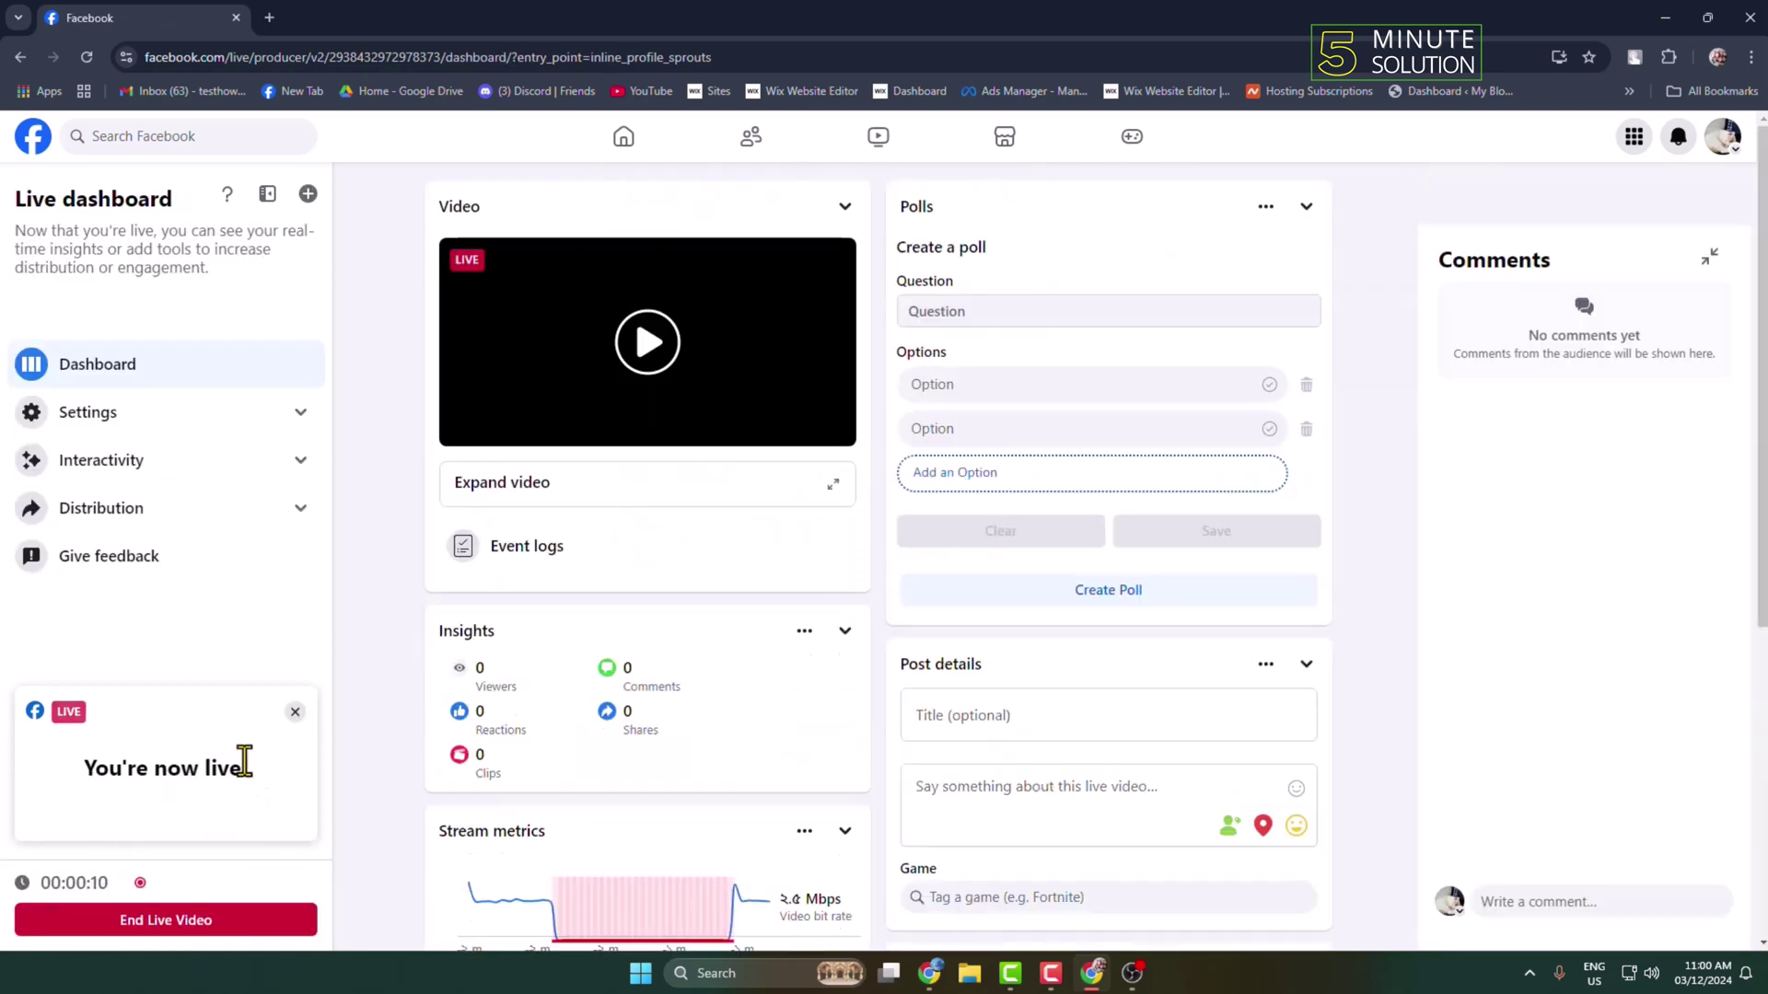
pyautogui.moveTo(87, 769); pyautogui.dragTo(216, 778)
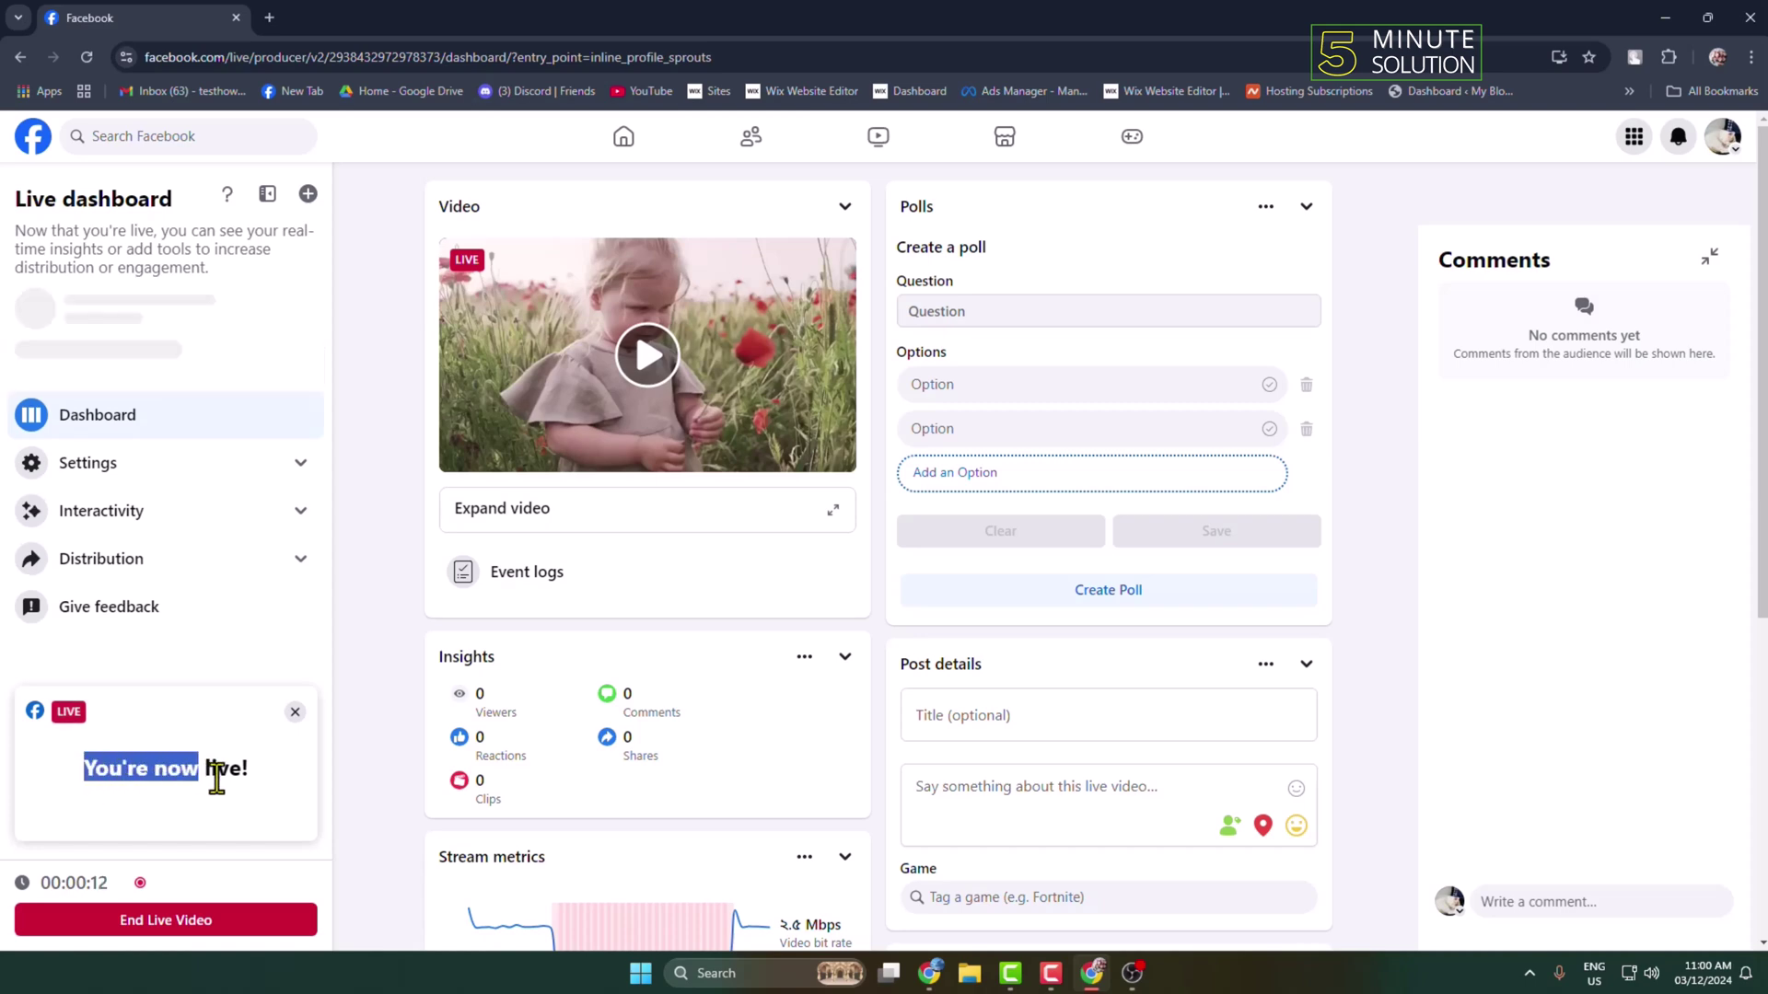
pyautogui.scroll(-6, 506, 572)
pyautogui.scroll(6, 463, 594)
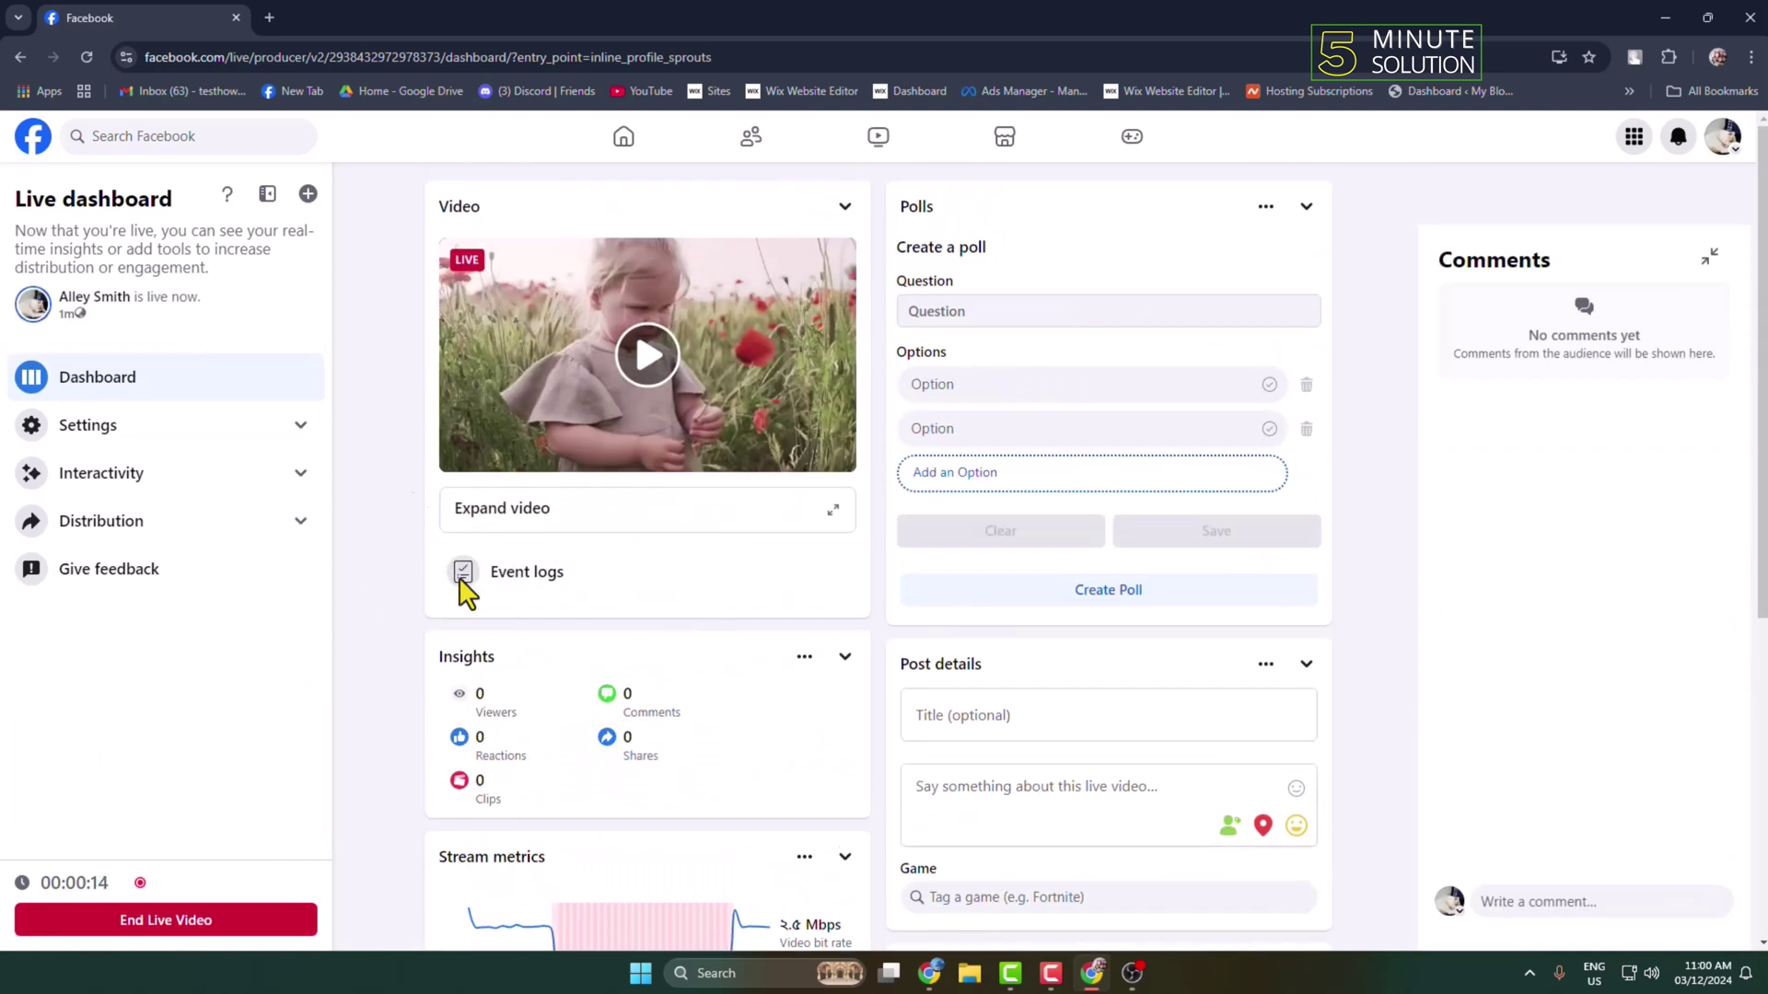